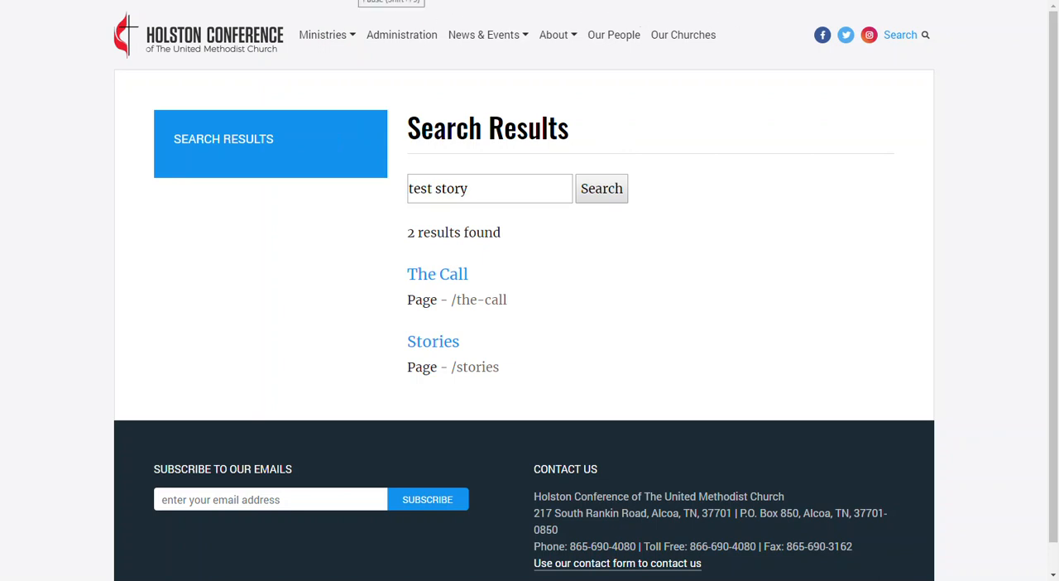
Check the Site Indexes list and look over the "Here's a test story" page on the Holston Conference website.
click(361, 1)
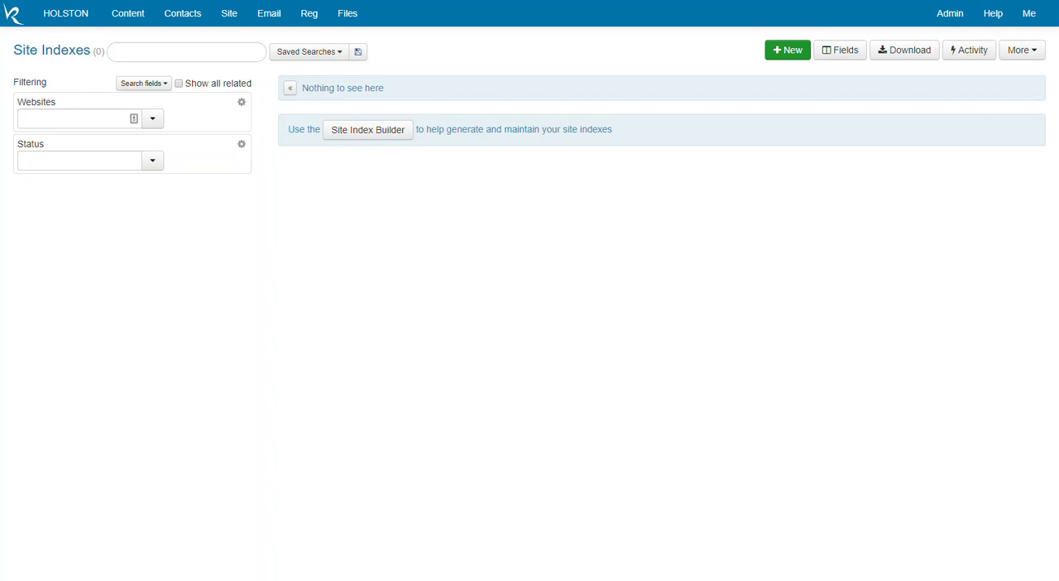
click(597, 1)
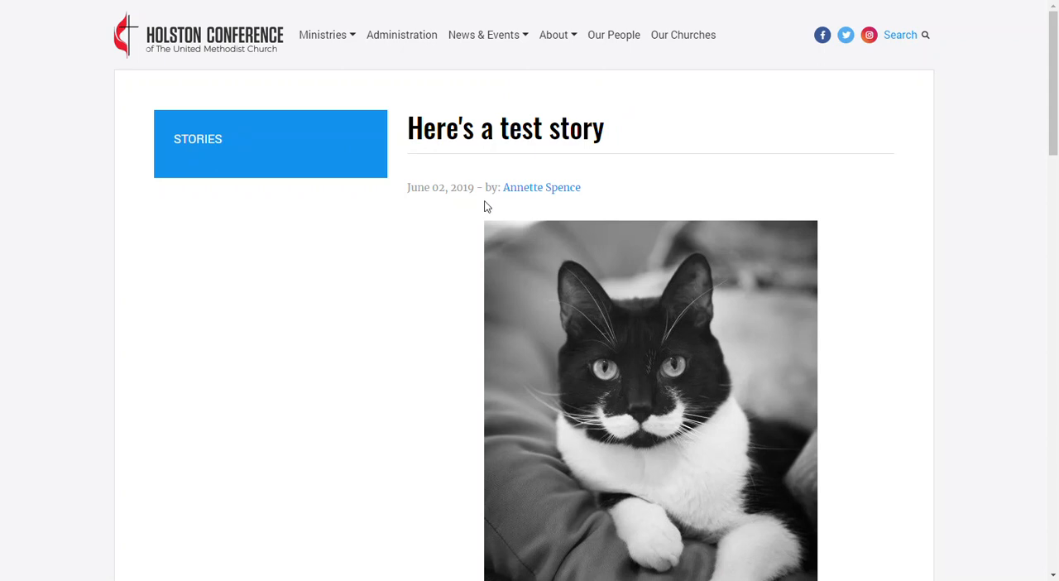
scroll(935, 207, down, 6)
scroll(935, 208, up, 6)
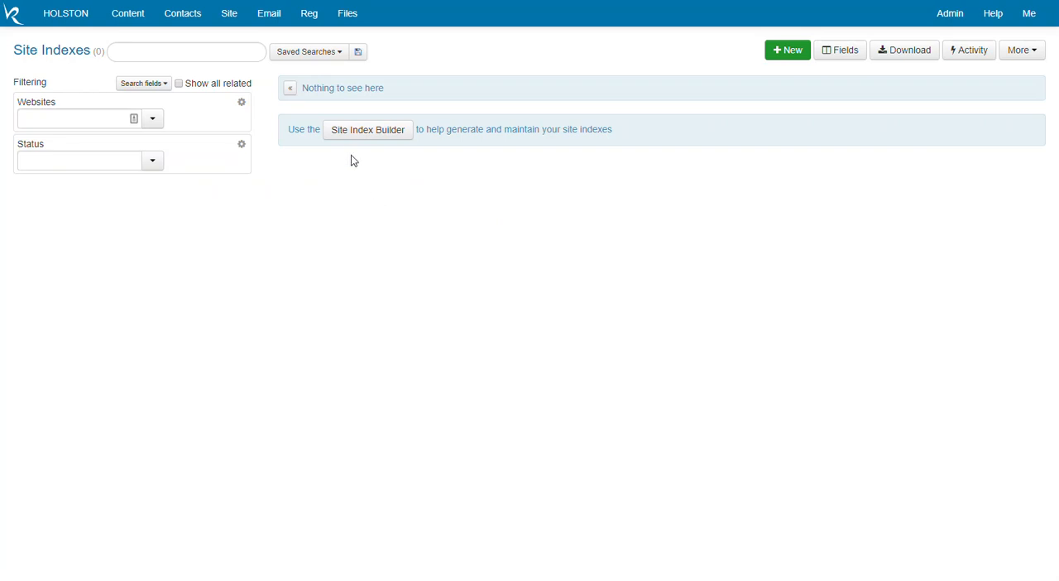
Open the Site Index Builder and examine its guidance and the candidate pages with their Create, Create Inactive and Dismiss options.
click(355, 130)
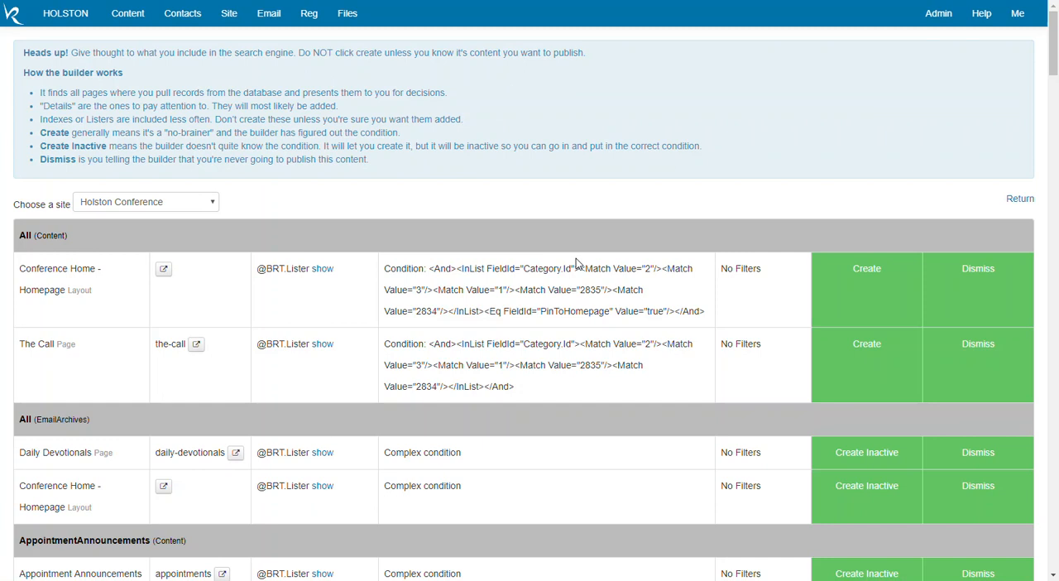
scroll(398, 264, down, 1)
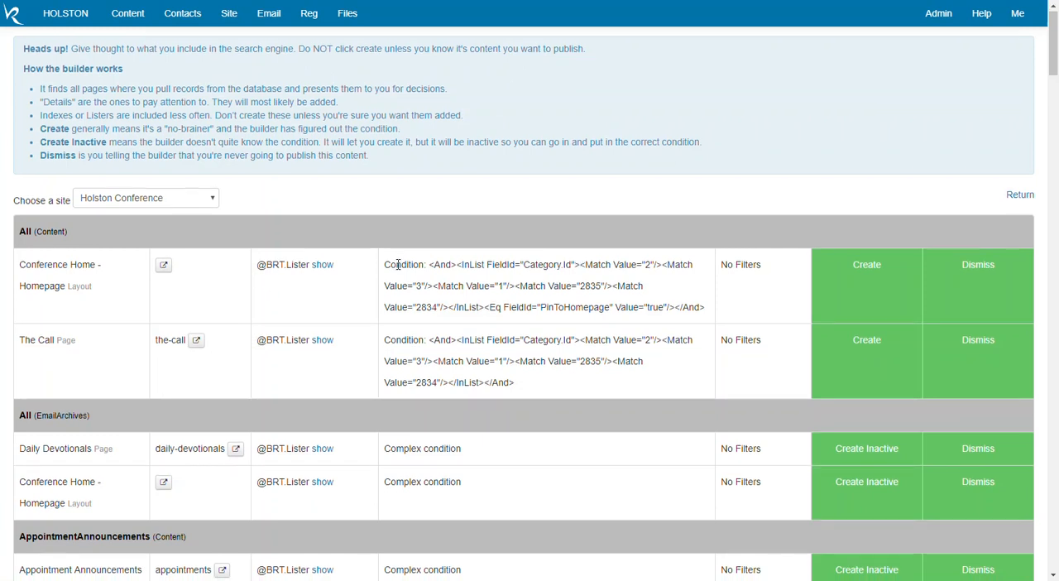
scroll(398, 264, down, 5)
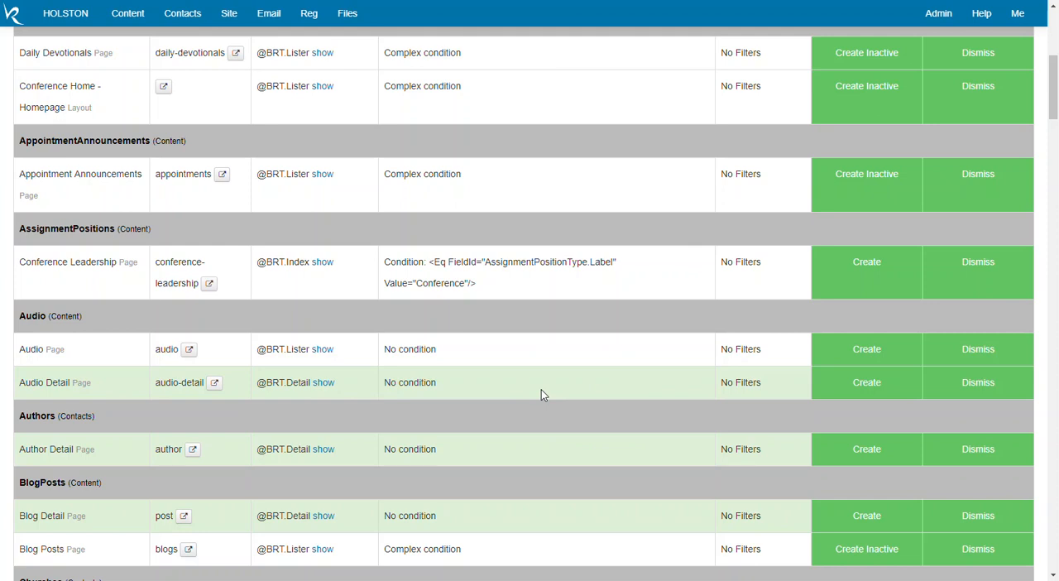
scroll(550, 395, up, 5)
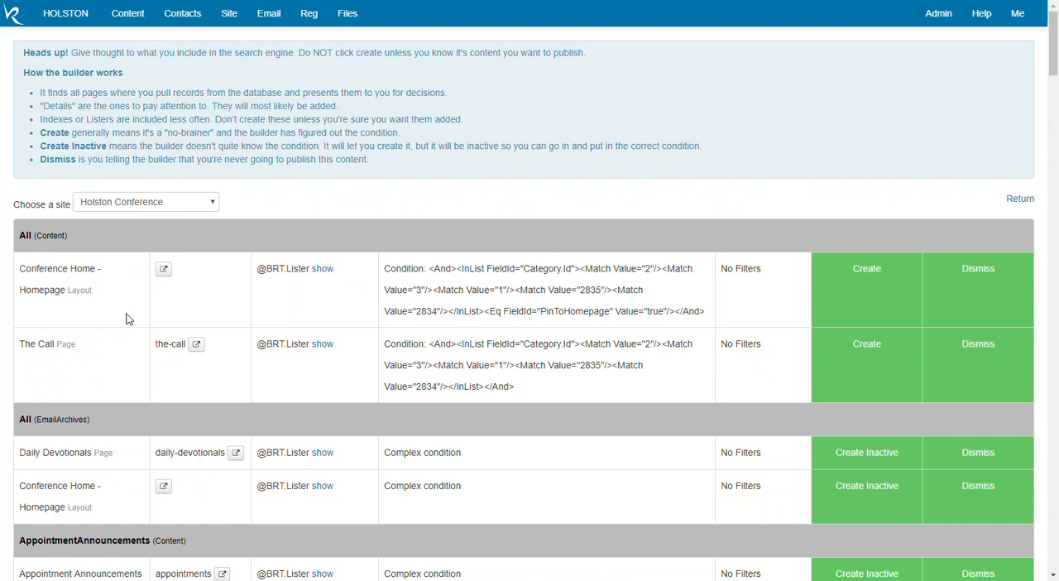
scroll(356, 283, down, 3)
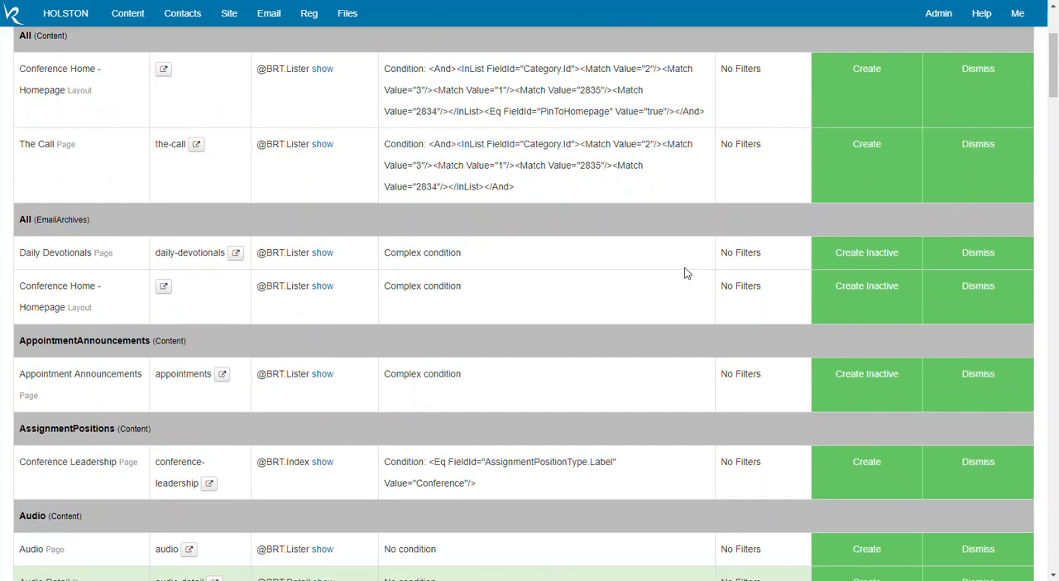
scroll(685, 267, up, 3)
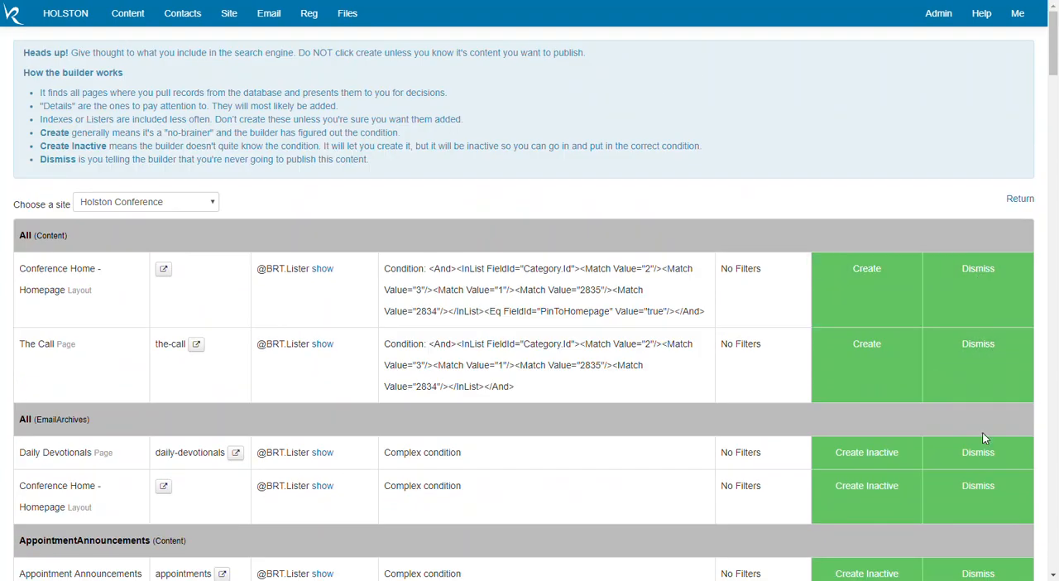
scroll(641, 329, down, 4)
scroll(641, 329, down, 4)
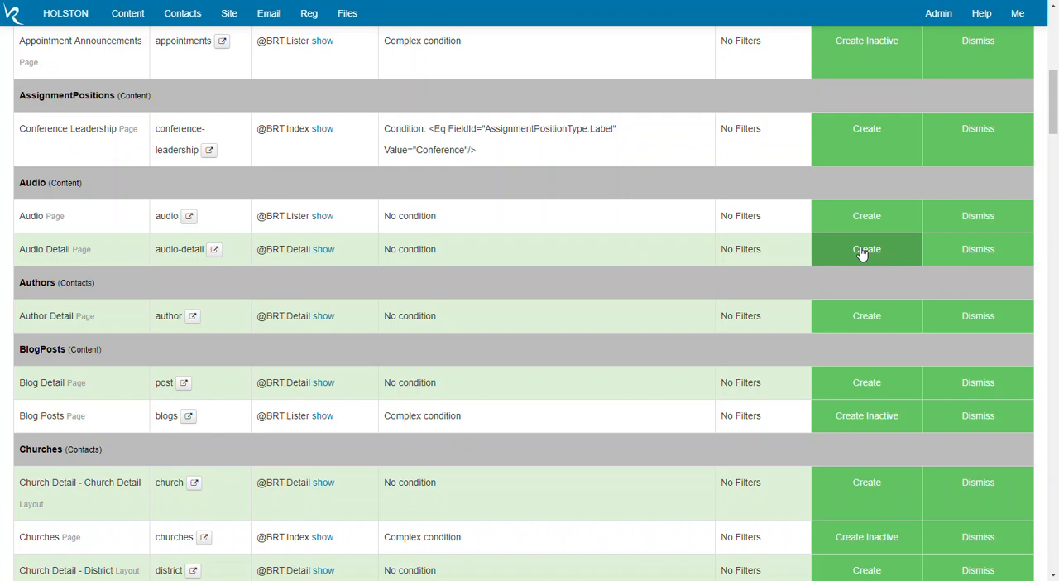
Create a site index for the Story detail page in the Stories (Content) section of the builder.
scroll(861, 254, down, 6)
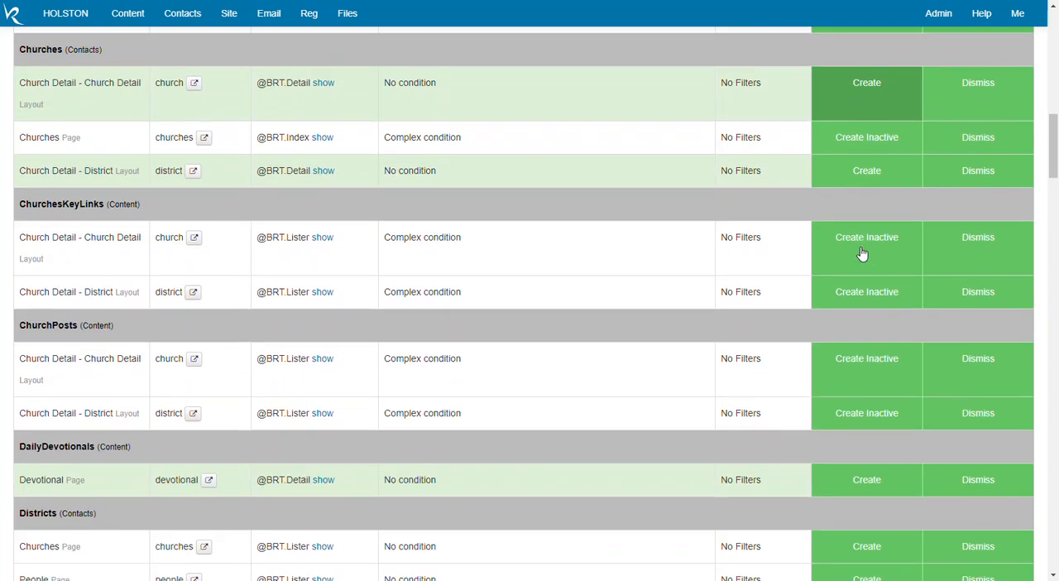
scroll(861, 253, down, 11)
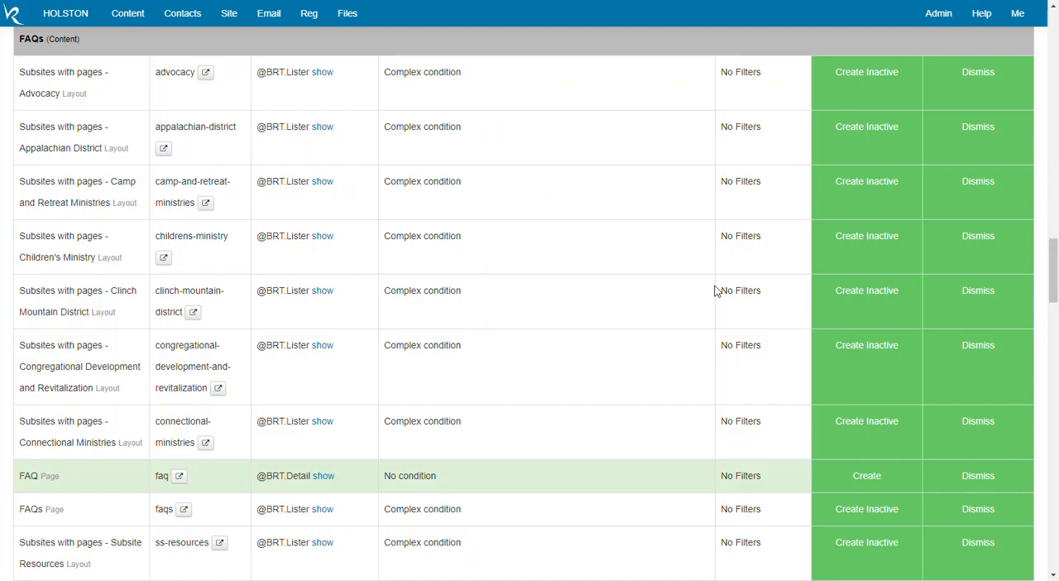
scroll(716, 289, down, 9)
scroll(717, 290, down, 18)
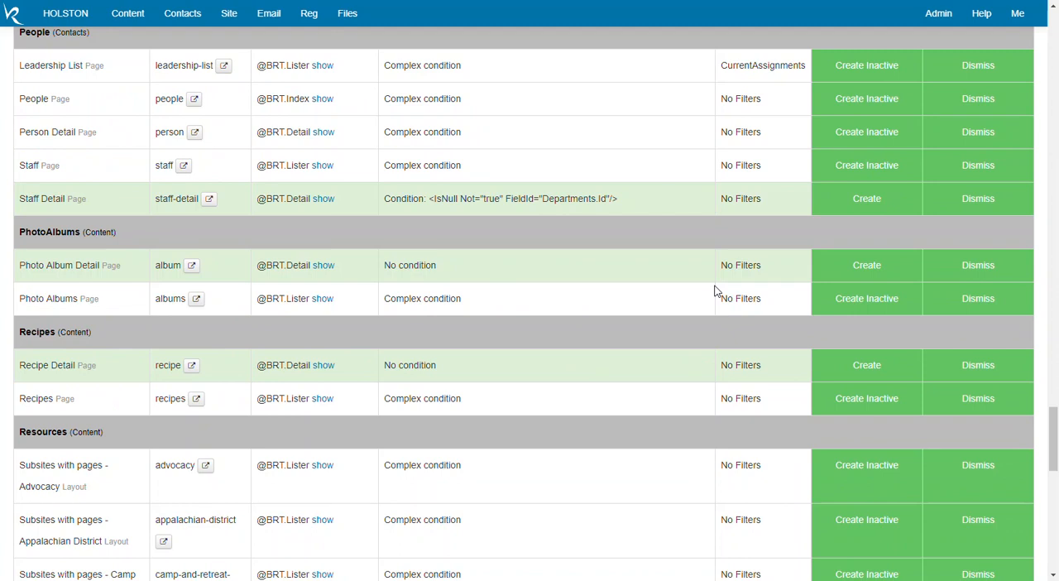
scroll(716, 291, down, 3)
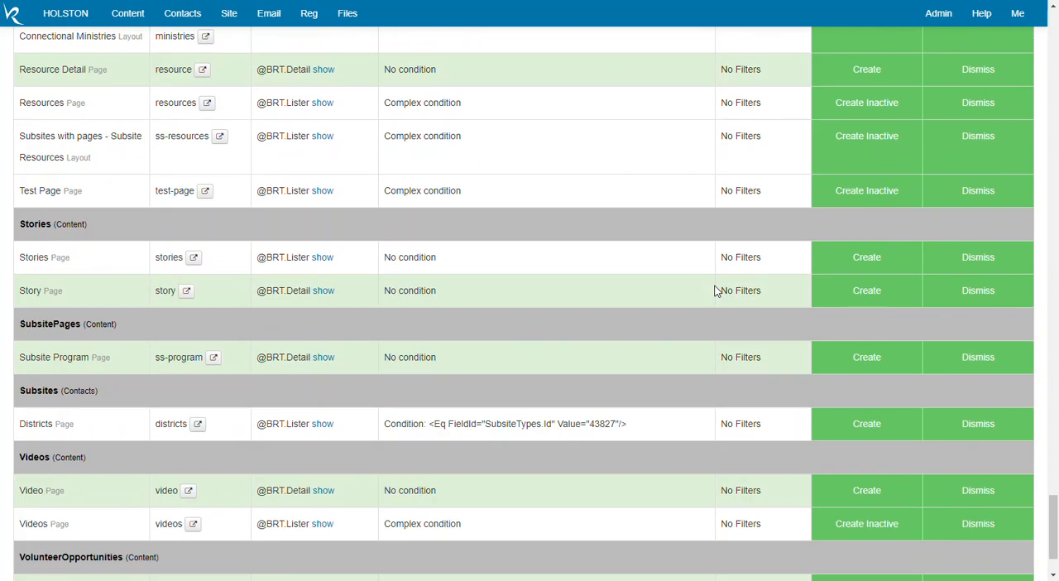
scroll(716, 291, down, 1)
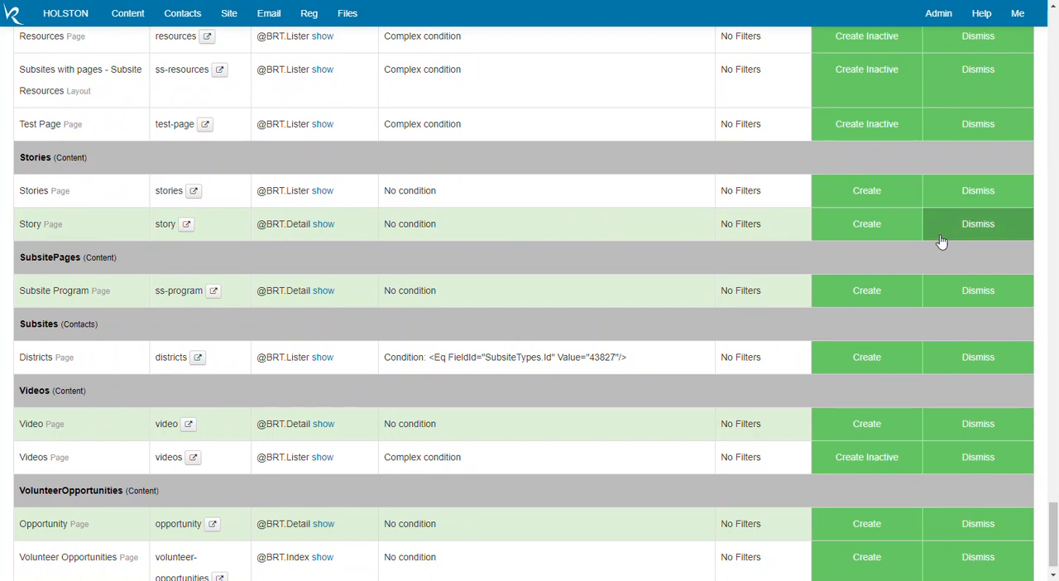
click(860, 225)
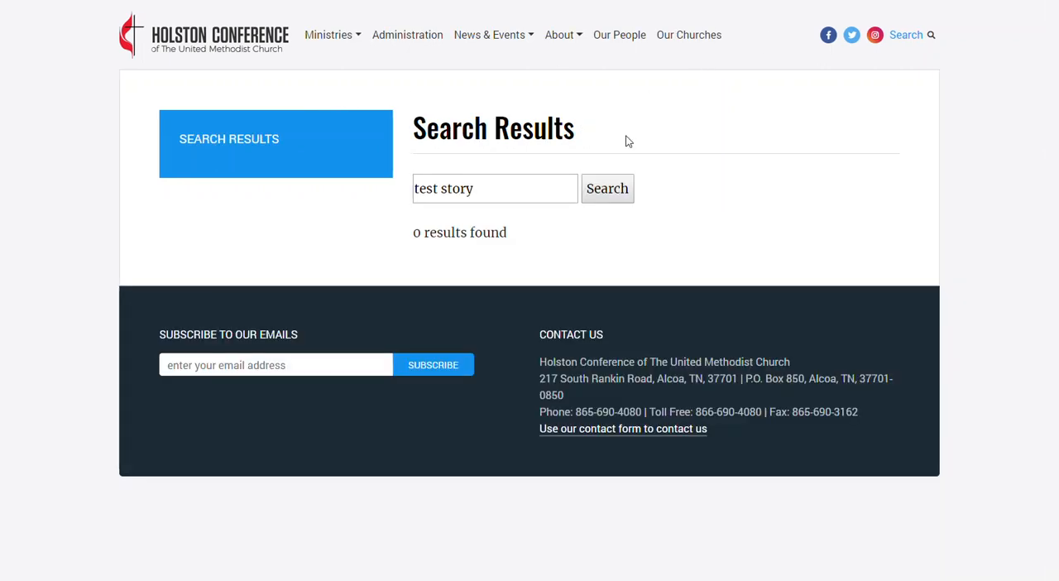
Return to the Site Indexes list and open the Story entry for Holston Conference.
click(609, 190)
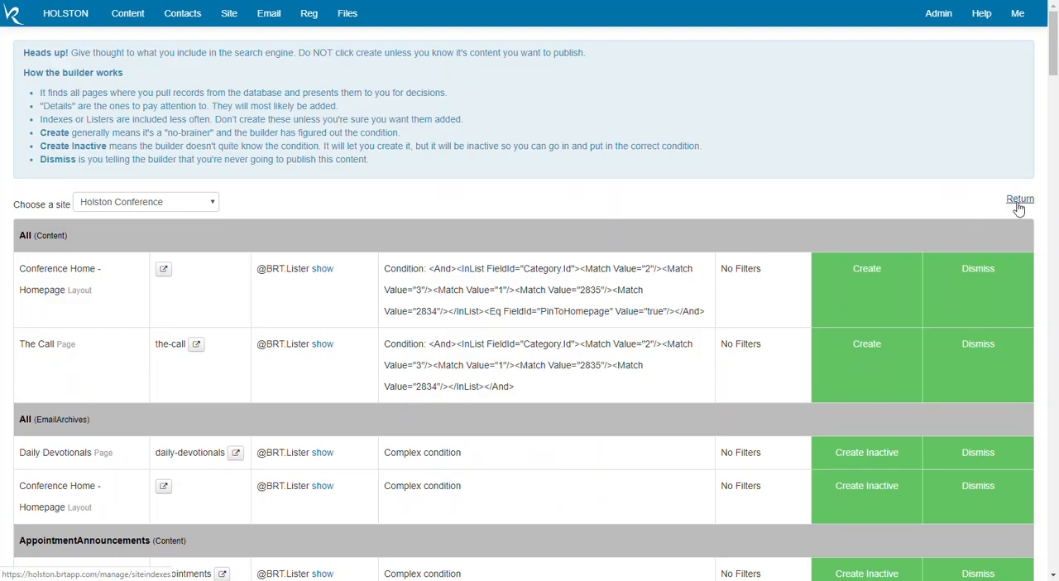
click(1018, 201)
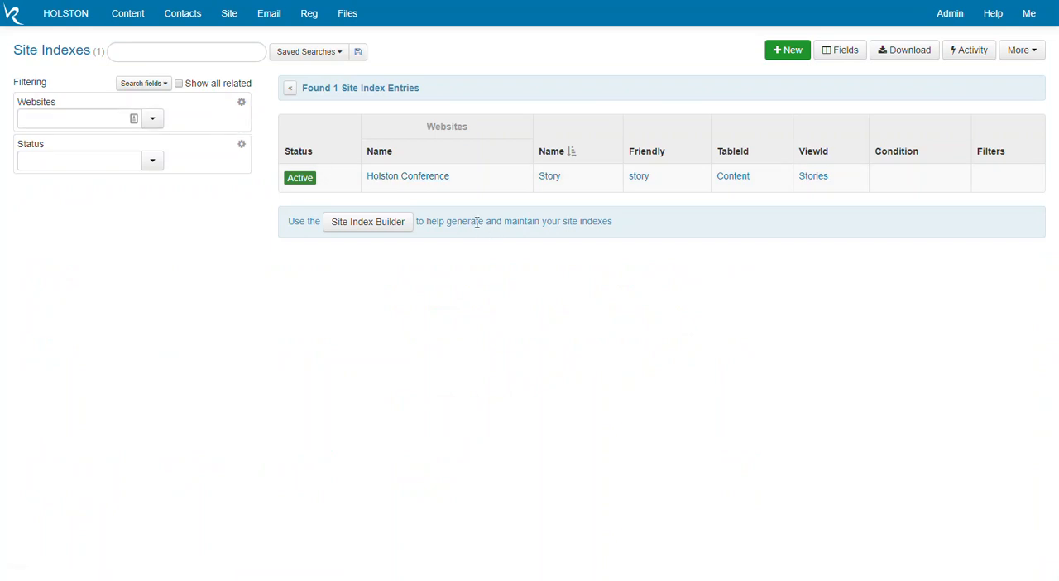
click(422, 186)
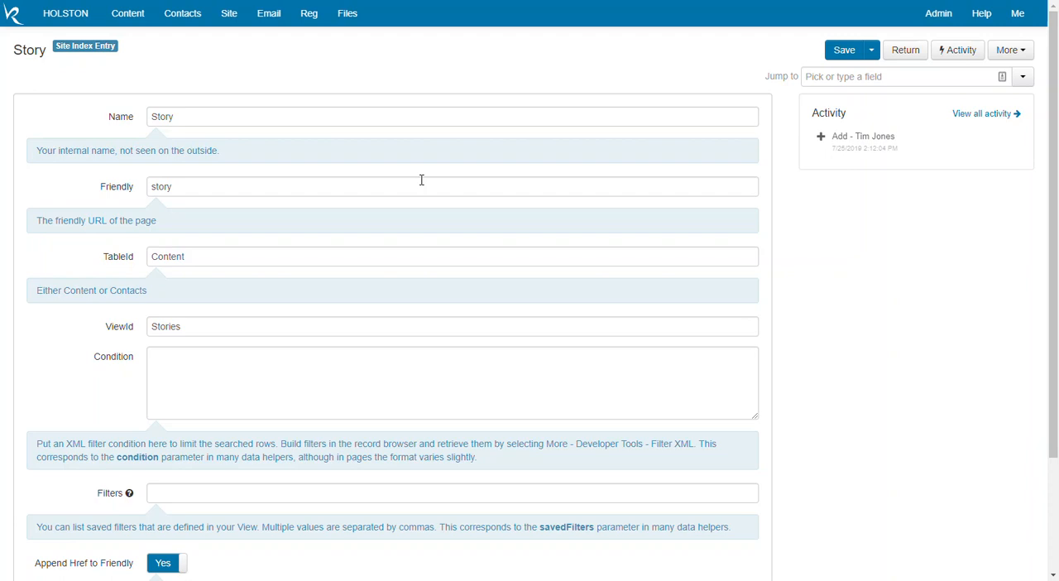
Examine the Story entry's Name, Friendly, TableId, ViewId, Condition, Filters and Append Href to Friendly fields.
double_click(204, 116)
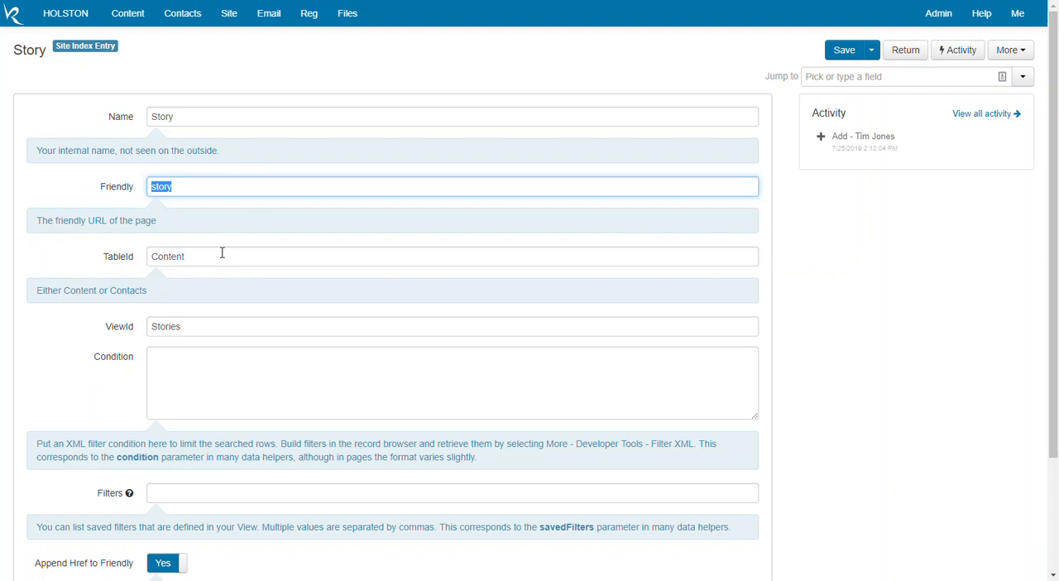
key(Tab)
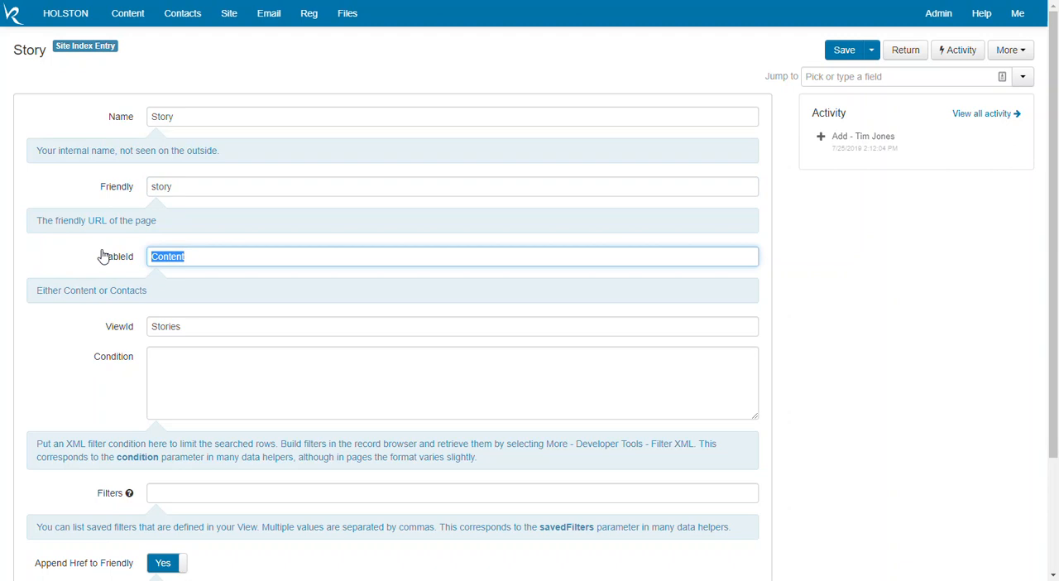
click(236, 258)
scroll(256, 333, down, 2)
click(187, 193)
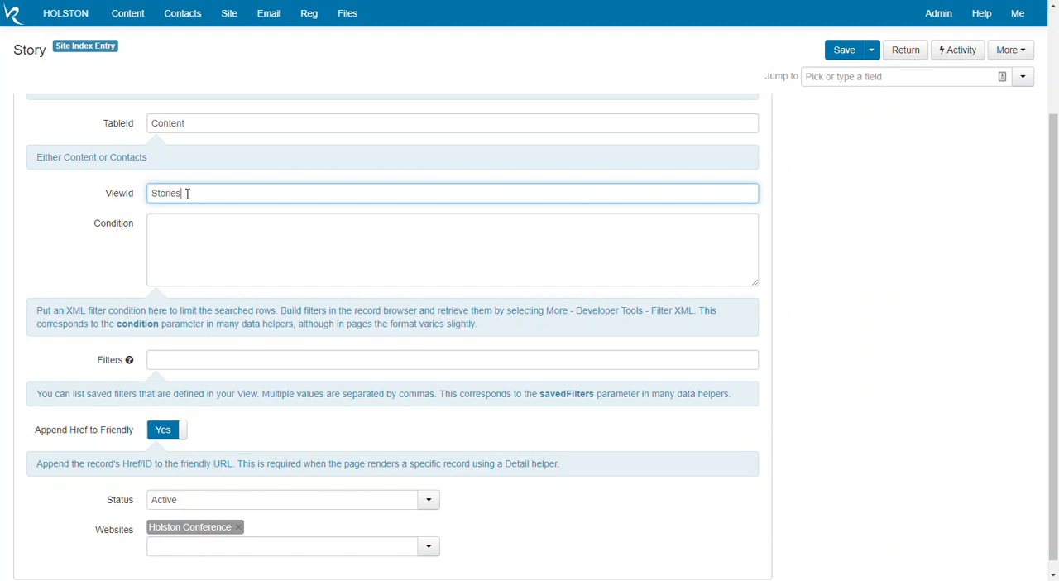
click(197, 232)
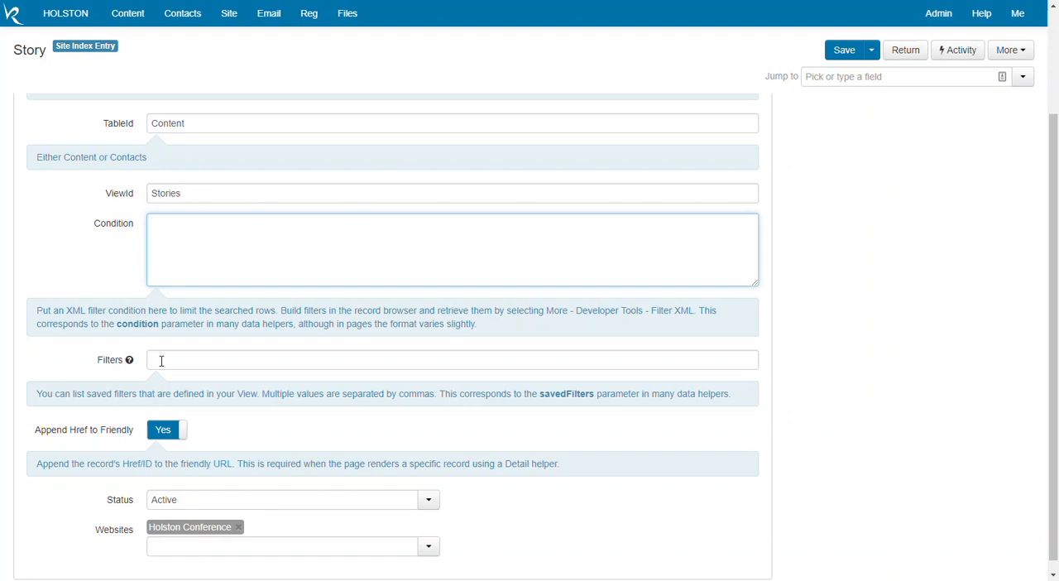
click(161, 361)
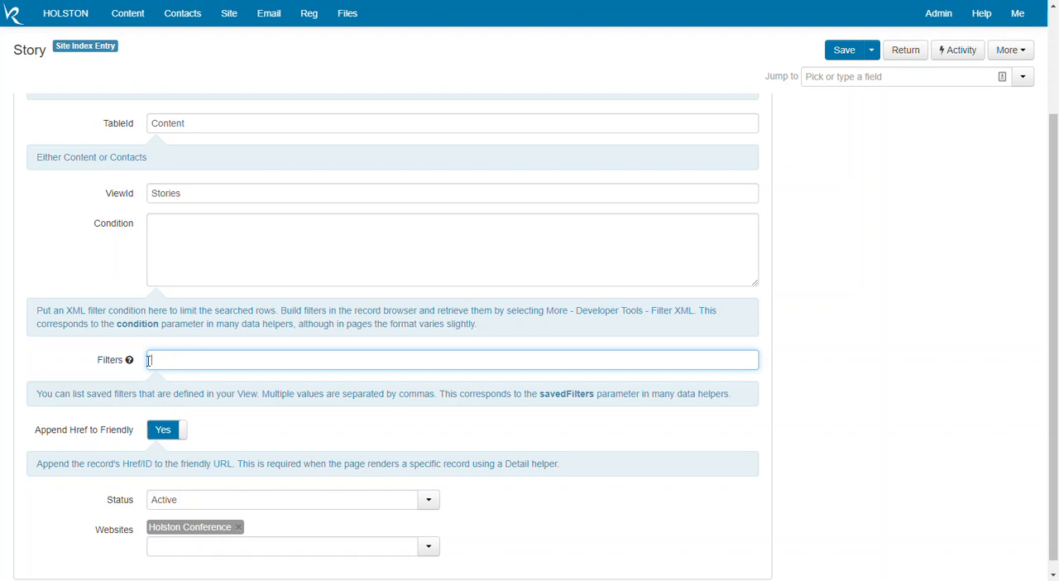
scroll(249, 345, down, 1)
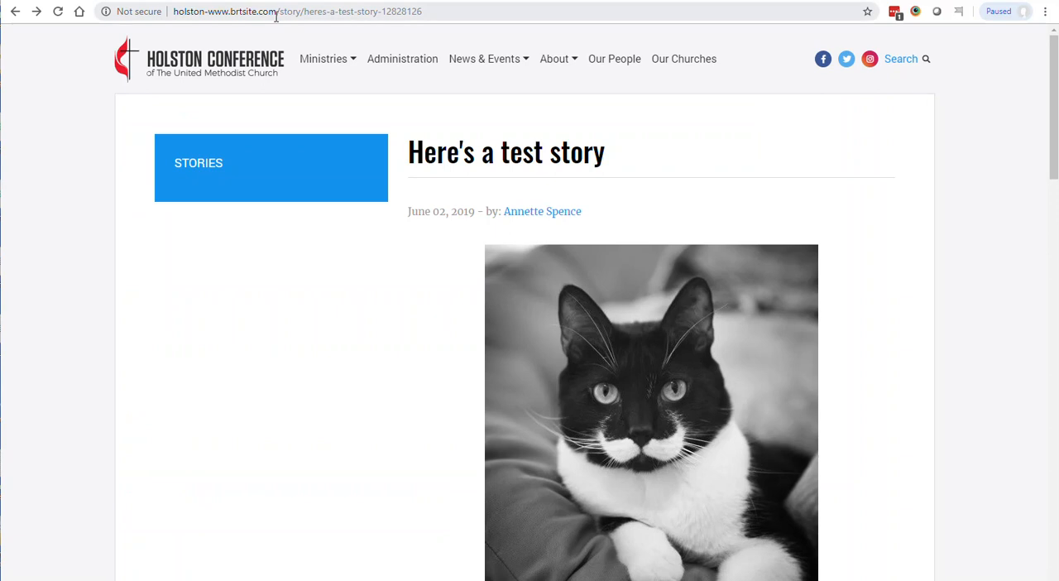
Highlight the page path in the test story's web address and view the Story entry's Status choices without changing them.
click(280, 12)
drag(282, 11, 440, 12)
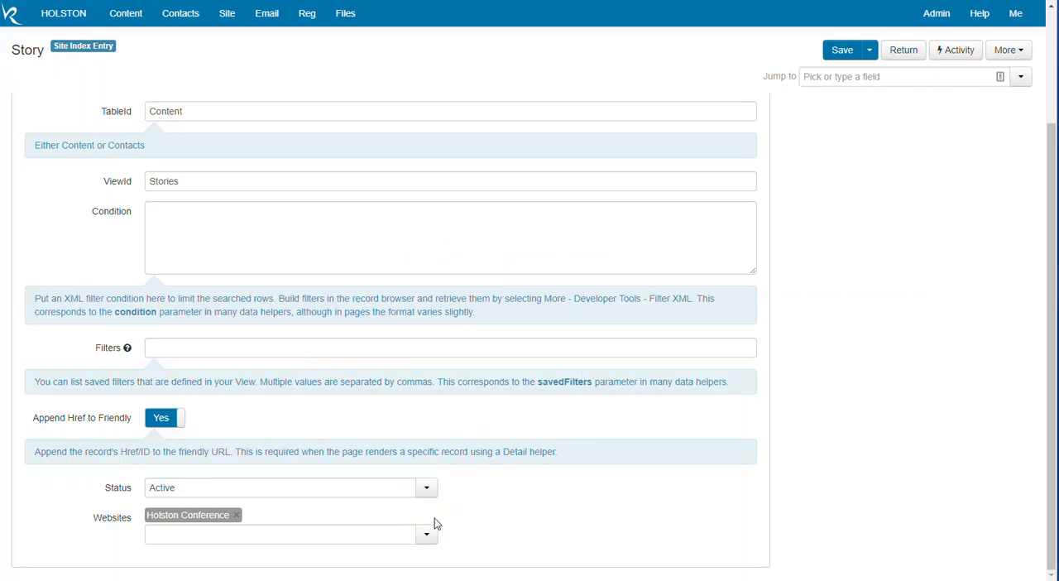
click(426, 490)
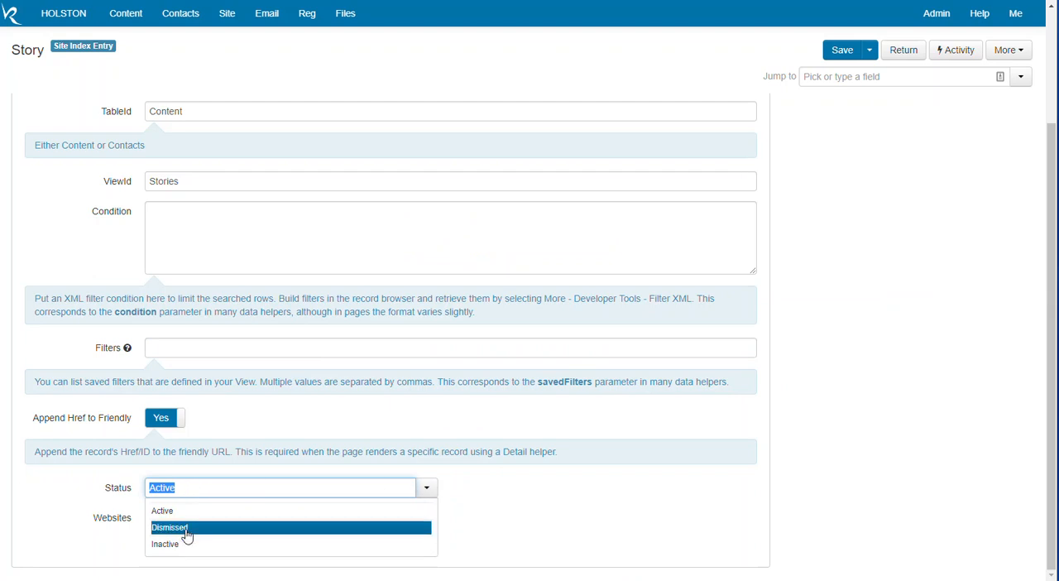
click(583, 501)
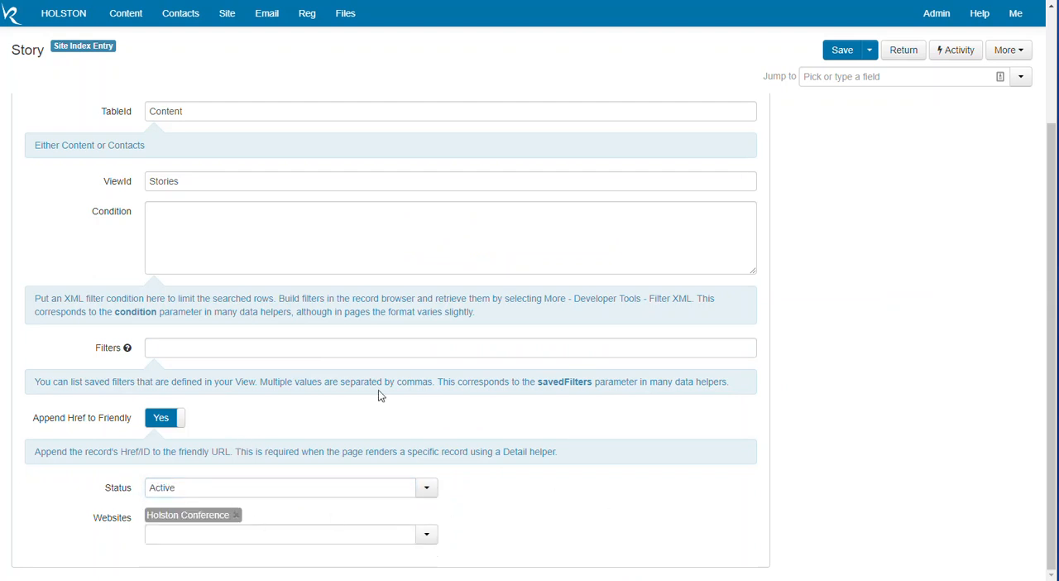
Reopen the Site Index Builder and dismiss the Conference Home - Homepage and The Call entries under All (Content).
key(alt+Left)
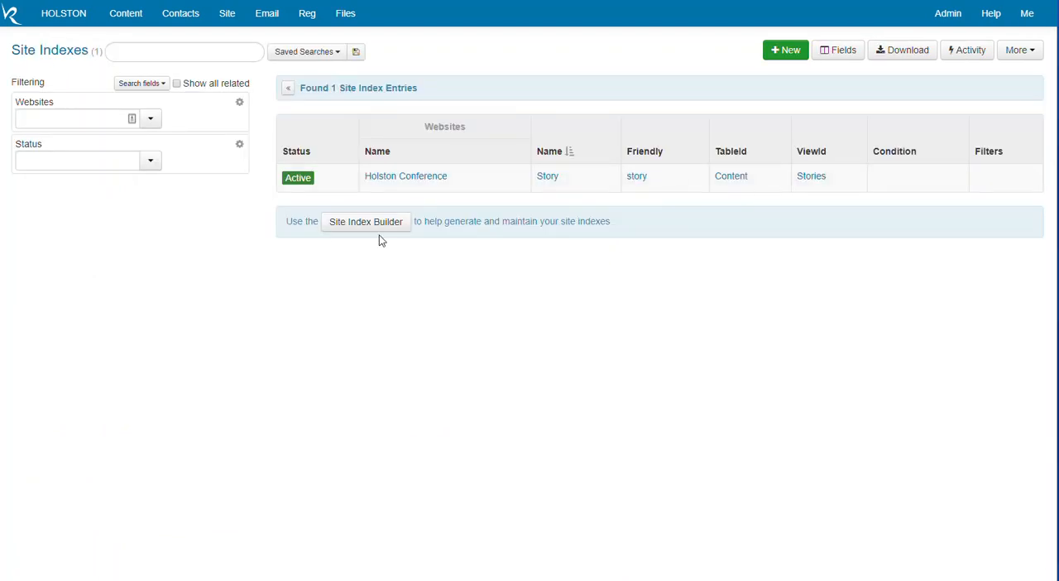
click(344, 225)
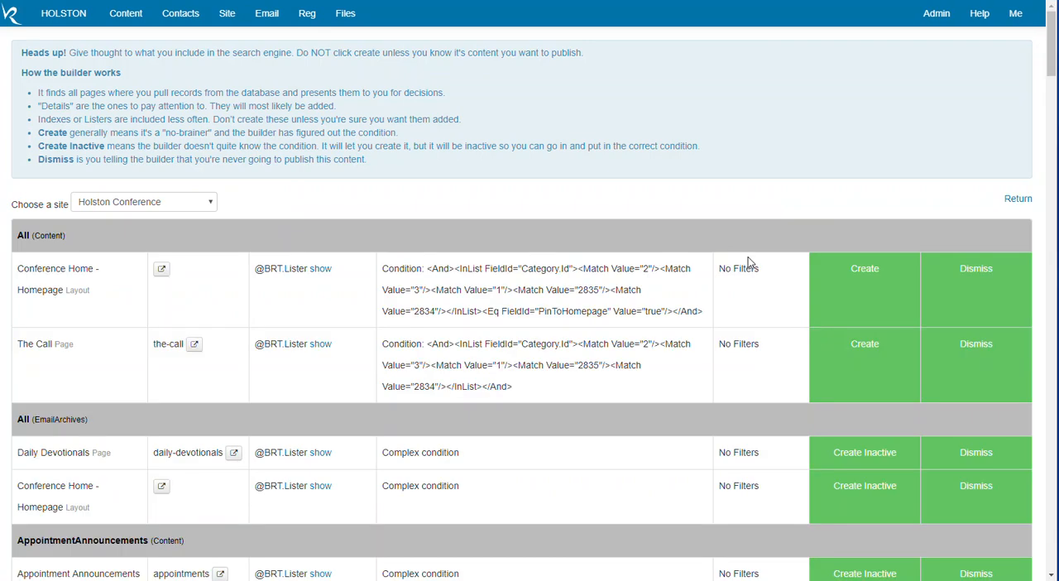
scroll(731, 248, down, 1)
scroll(731, 247, down, 2)
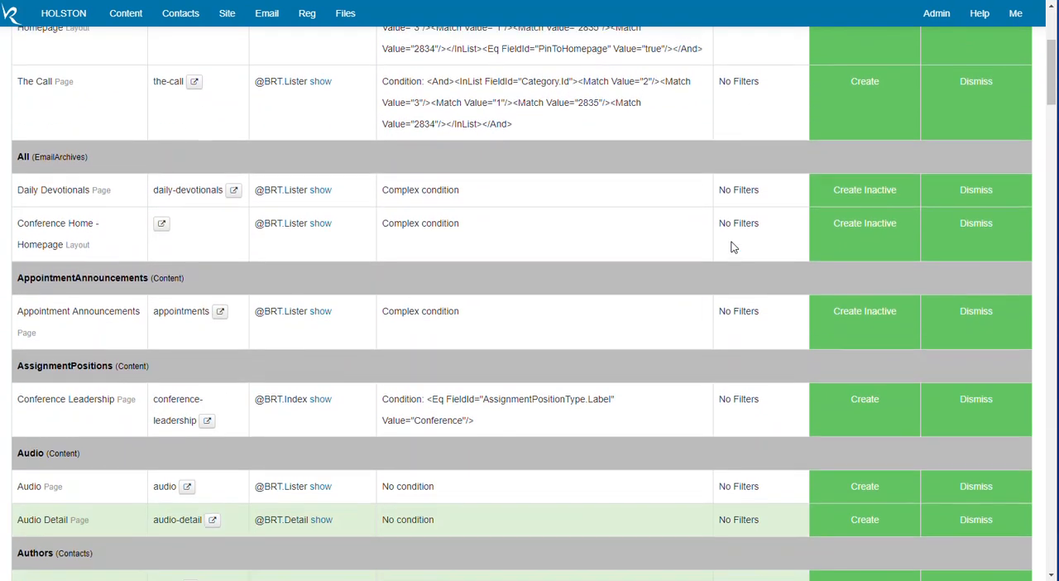
scroll(731, 247, up, 1)
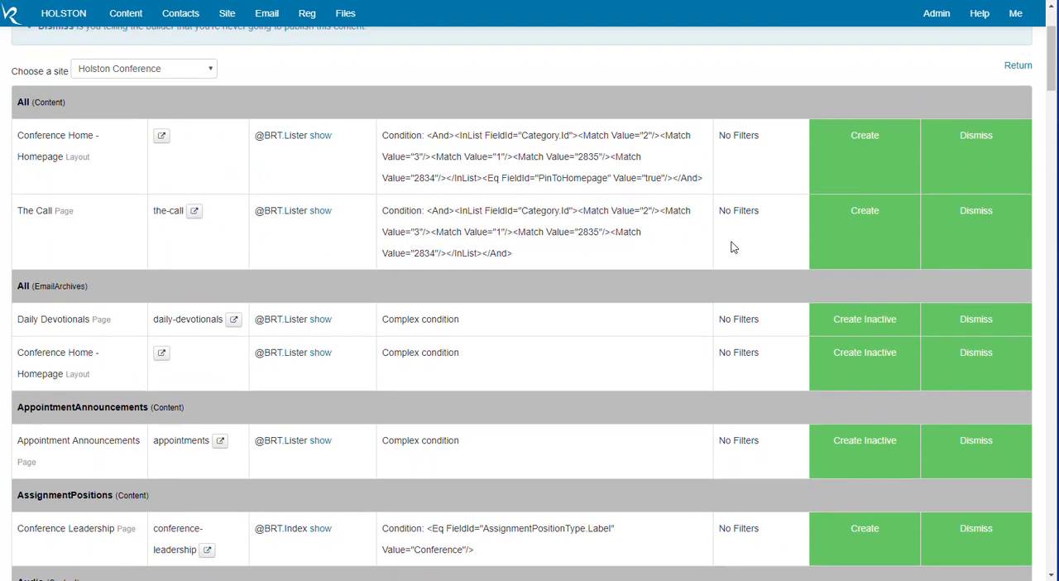
click(976, 151)
click(974, 225)
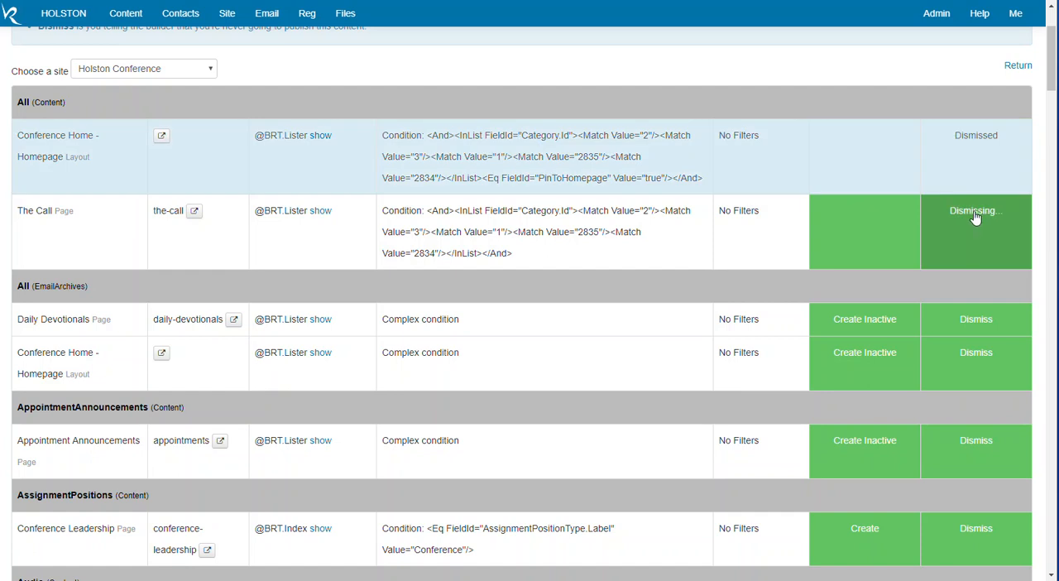
Dismiss Daily Devotionals and Conference Home - Homepage under All (EmailArchives), plus the Appointment Announcements page.
scroll(969, 182, down, 3)
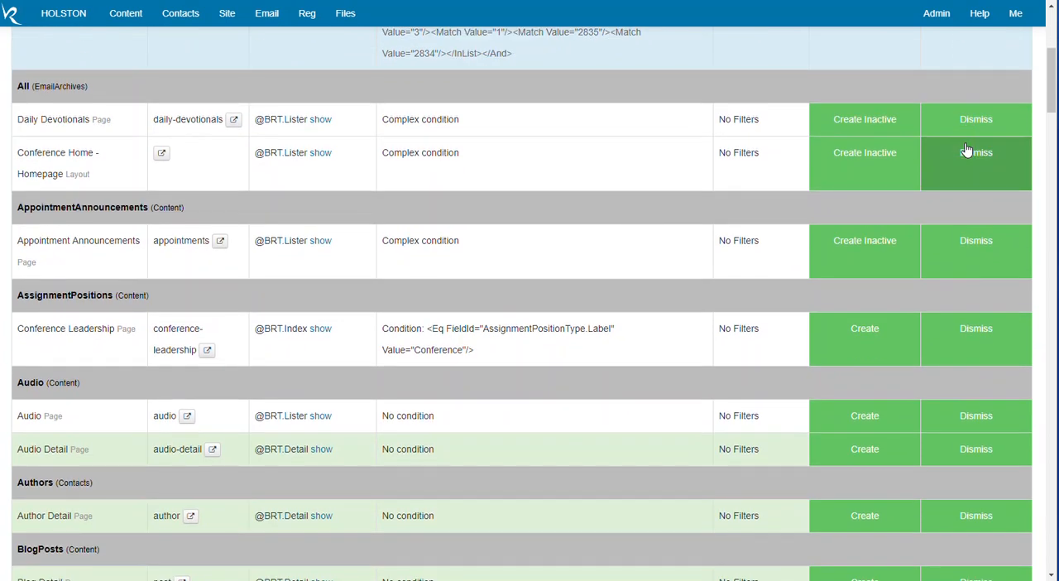
click(971, 122)
click(973, 166)
click(976, 244)
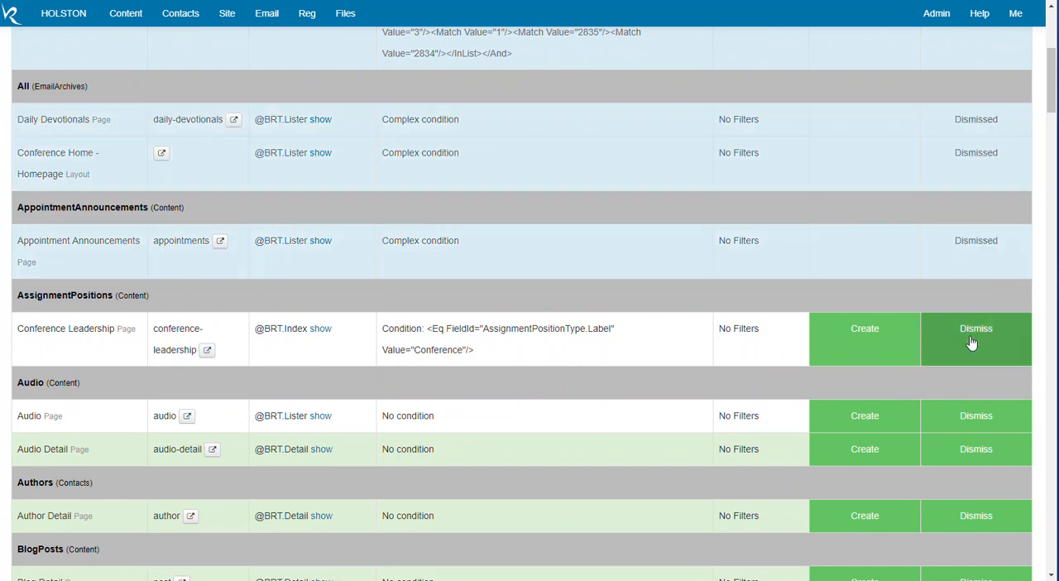
Dismiss the Conference Leadership and Audio pages, and create a site index for the Audio Detail page.
click(972, 343)
scroll(857, 209, down, 1)
scroll(857, 209, down, 1)
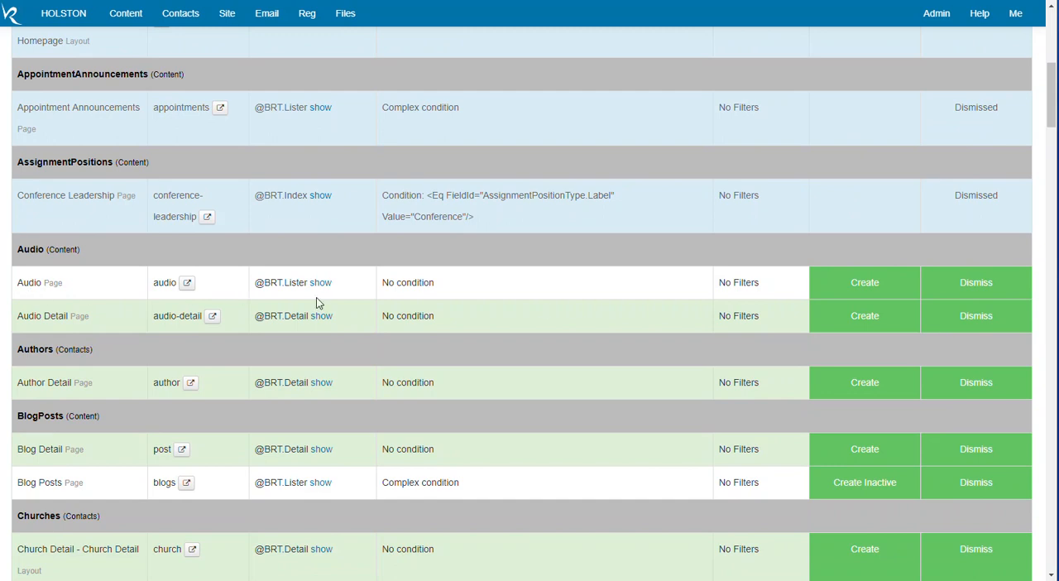
click(970, 281)
click(864, 314)
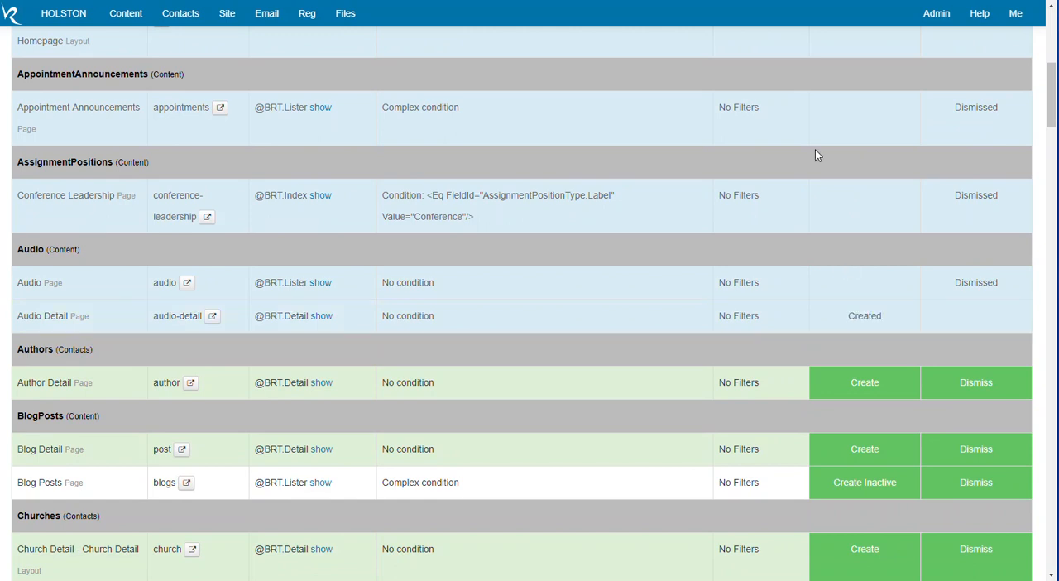
Create site indexes for the Author Detail and Blog Detail pages, and dismiss the Blog Posts page.
scroll(858, 158, down, 3)
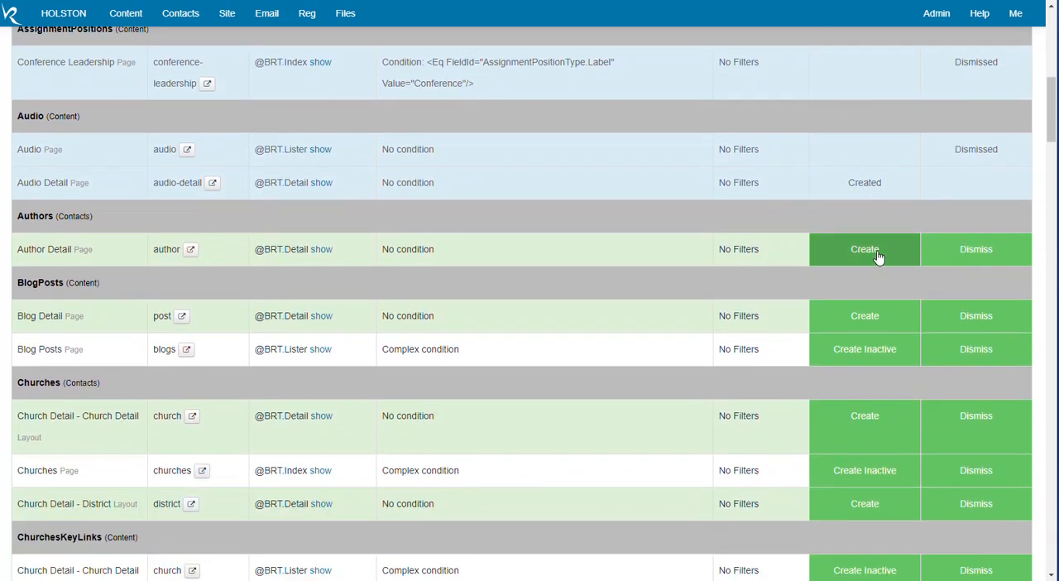
click(875, 252)
click(876, 322)
click(990, 360)
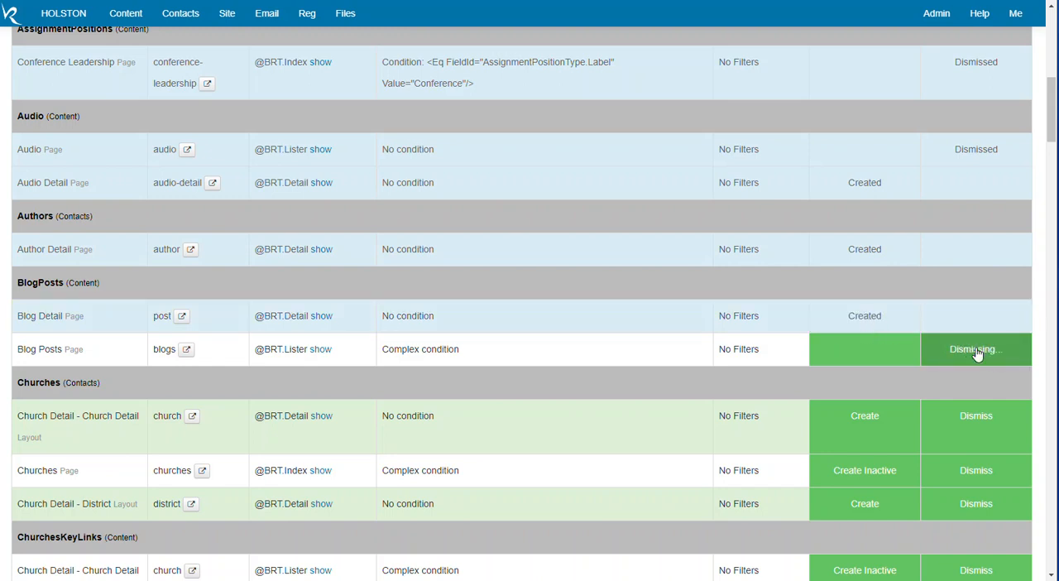
Under Churches (Contacts), create the Church Detail - Church Detail index and dismiss the Churches and Church Detail - District entries.
scroll(930, 204, down, 3)
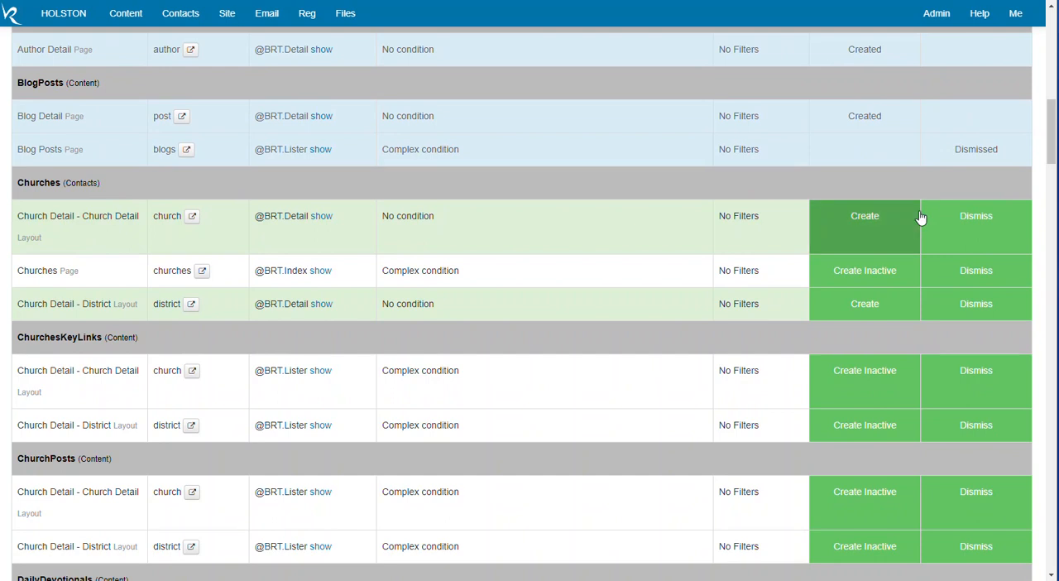
click(873, 226)
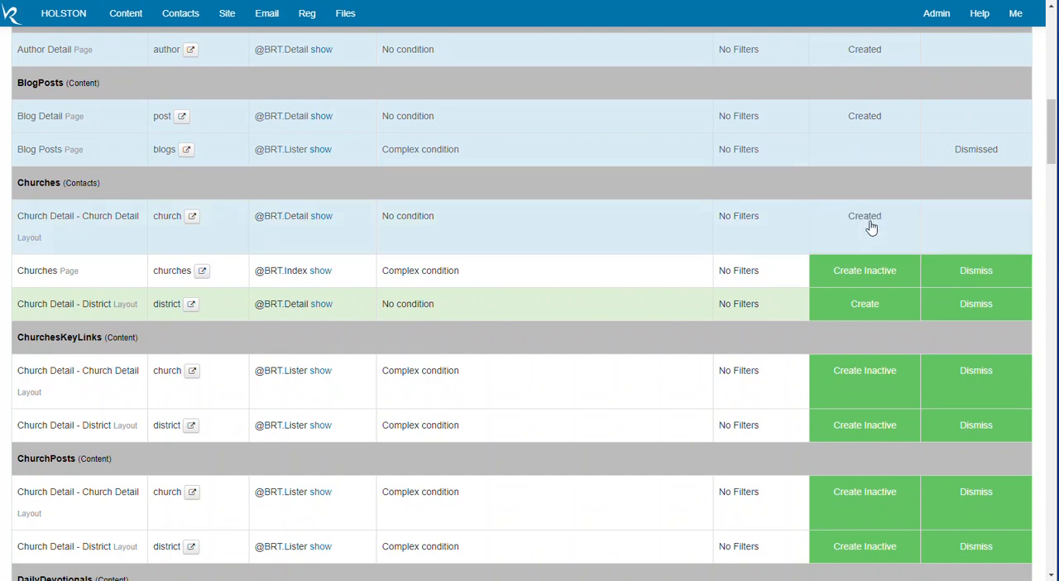
click(979, 280)
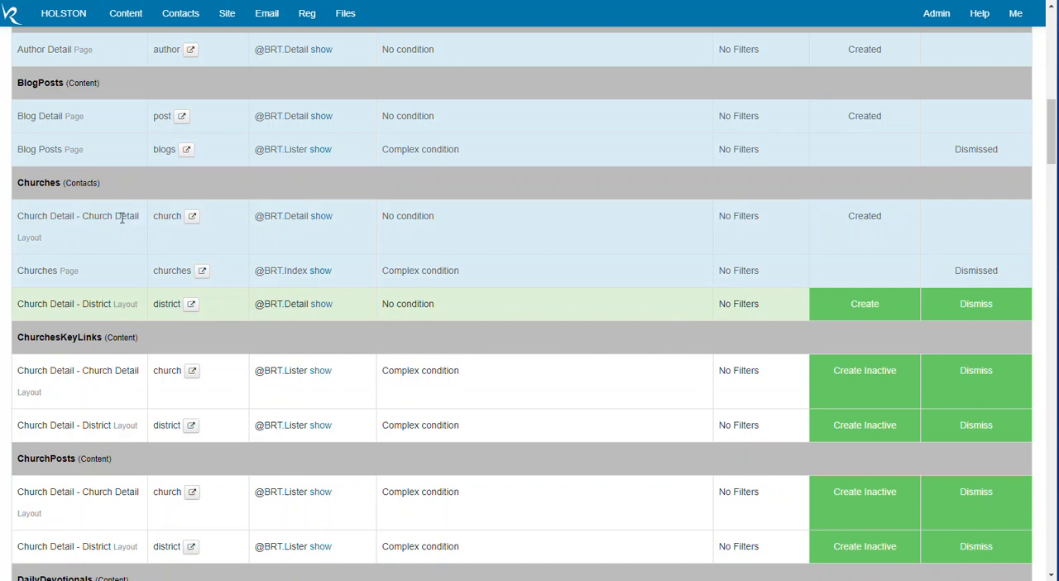
click(977, 304)
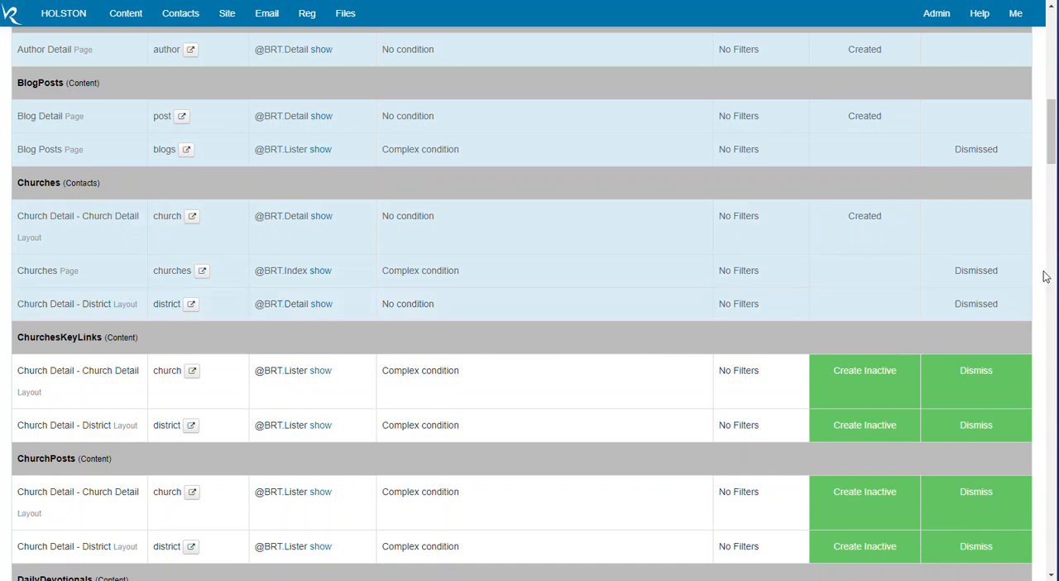
Create a site index for the Event Detail page under Events.
scroll(1028, 238, down, 3)
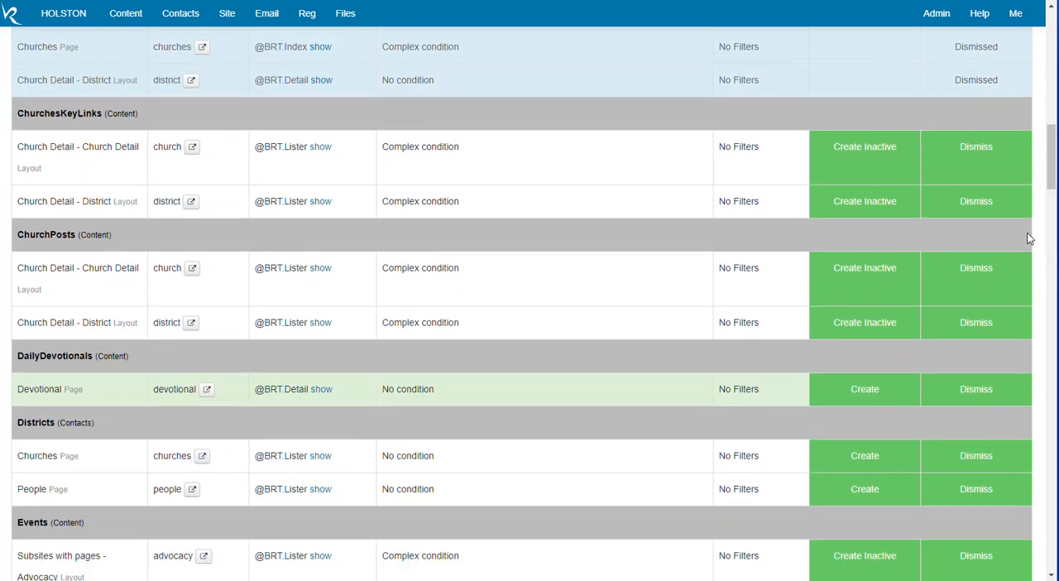
scroll(1028, 239, down, 10)
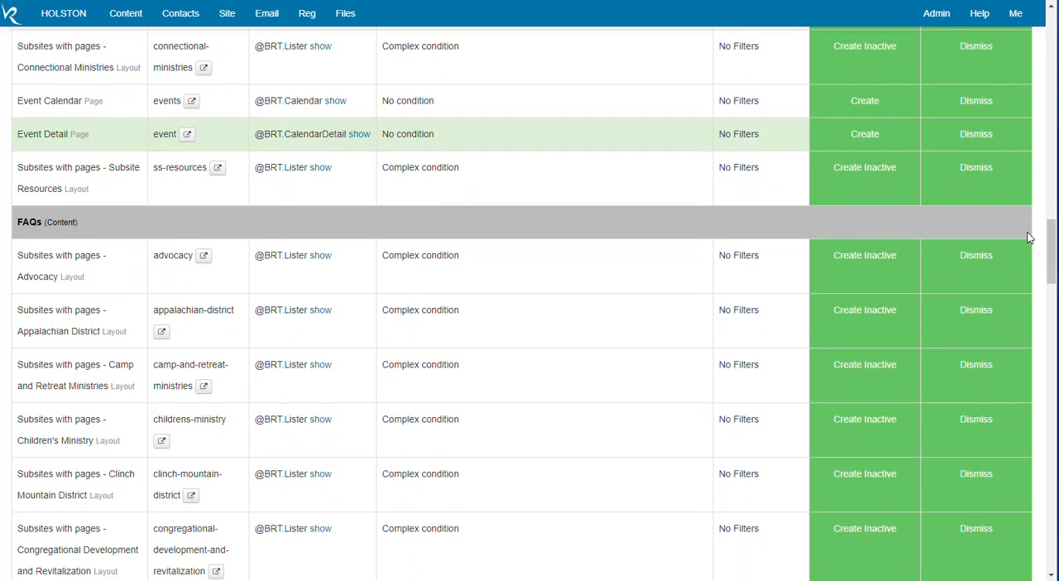
scroll(1028, 238, down, 12)
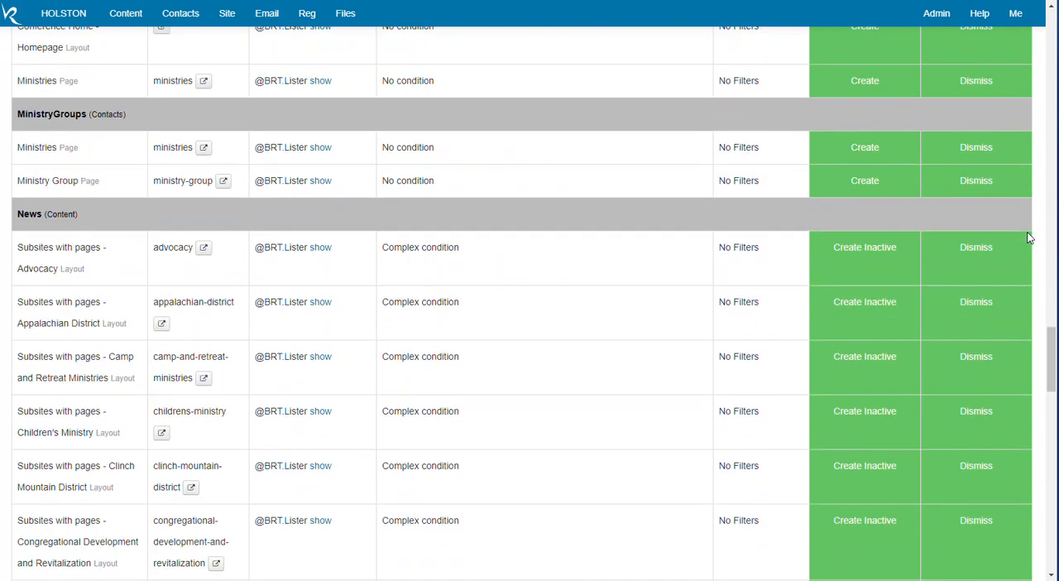
scroll(1028, 237, down, 15)
scroll(1028, 239, down, 6)
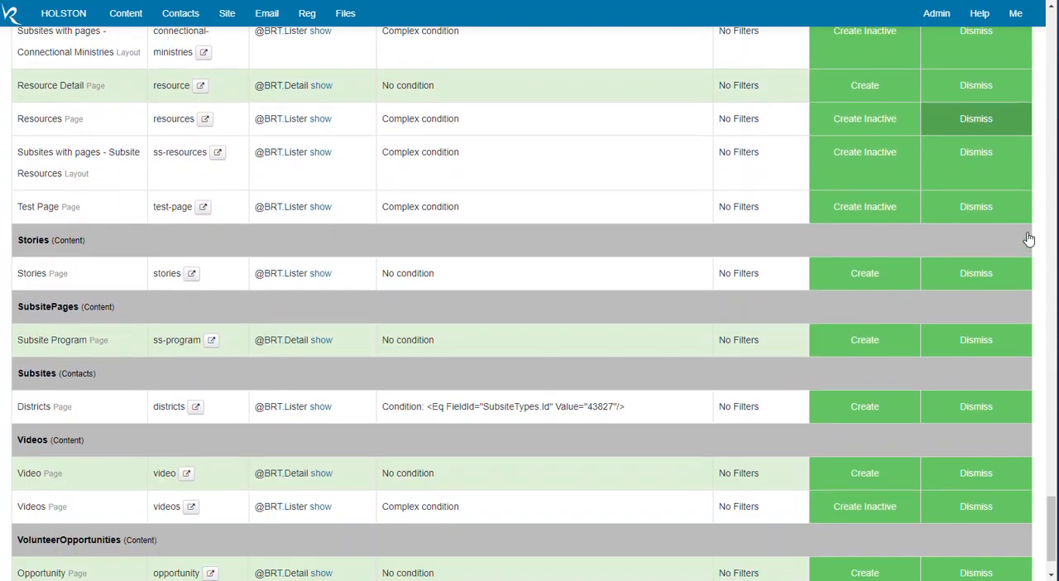
scroll(1028, 239, down, 1)
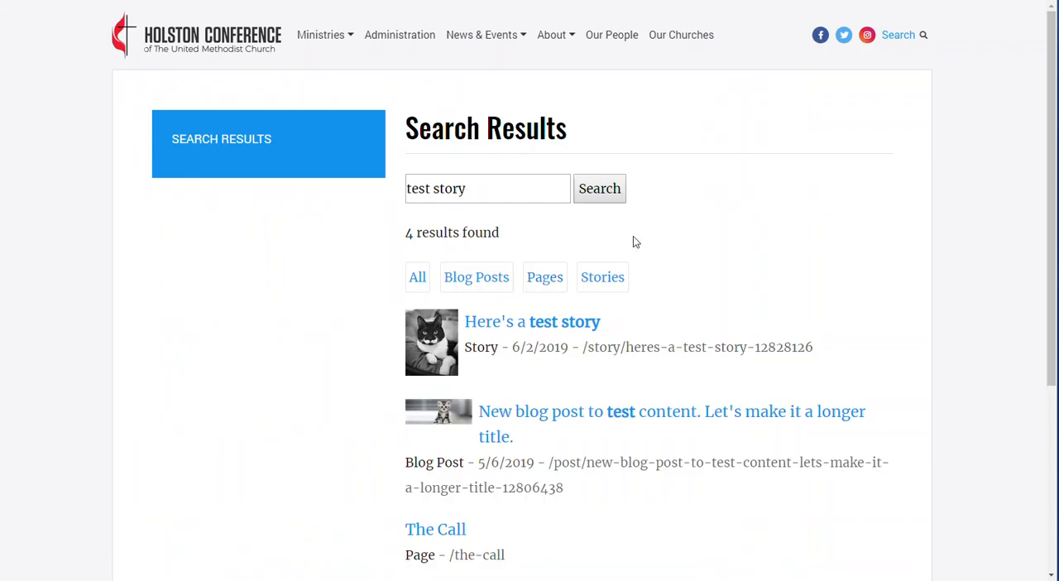
scroll(633, 236, down, 1)
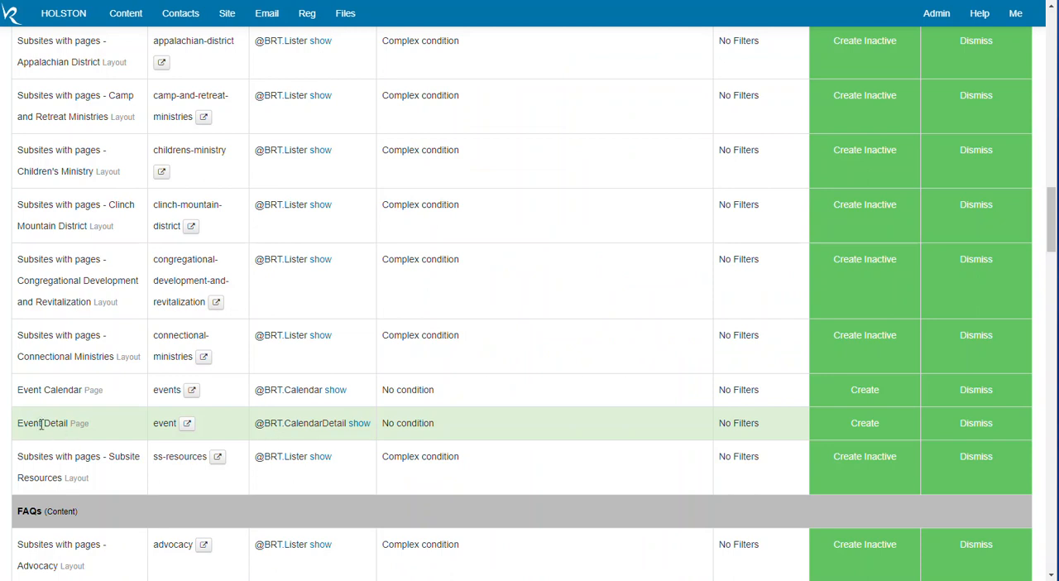
click(860, 433)
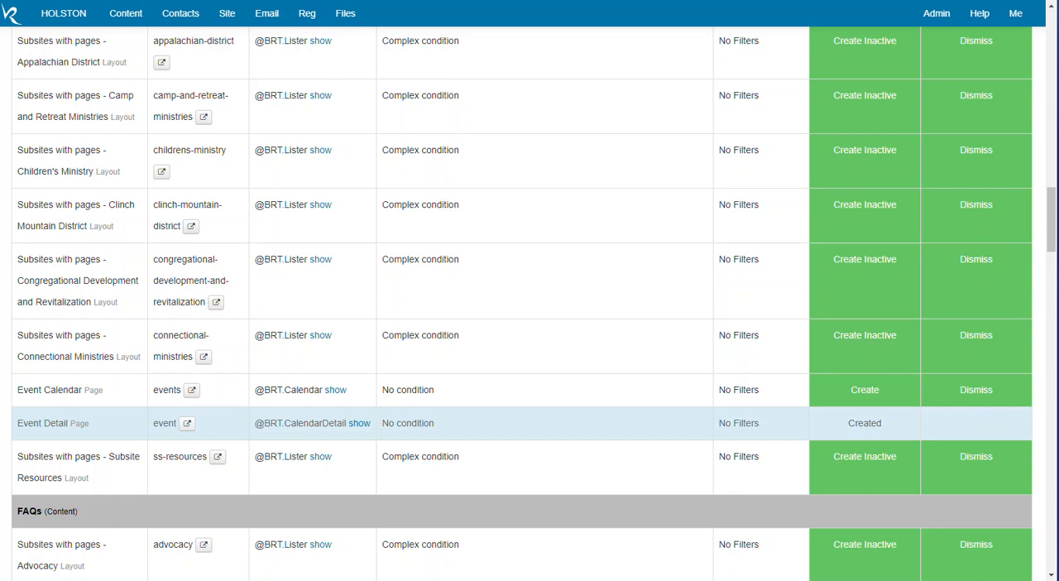
Return from the builder to the Site Indexes list and review the status of its entries.
scroll(1051, 238, up, 20)
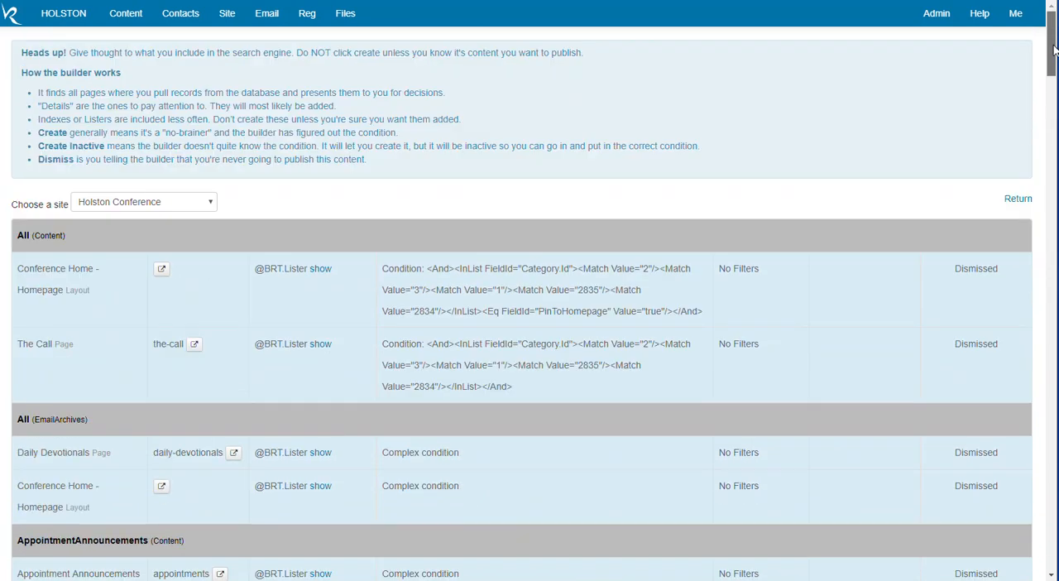
click(1016, 201)
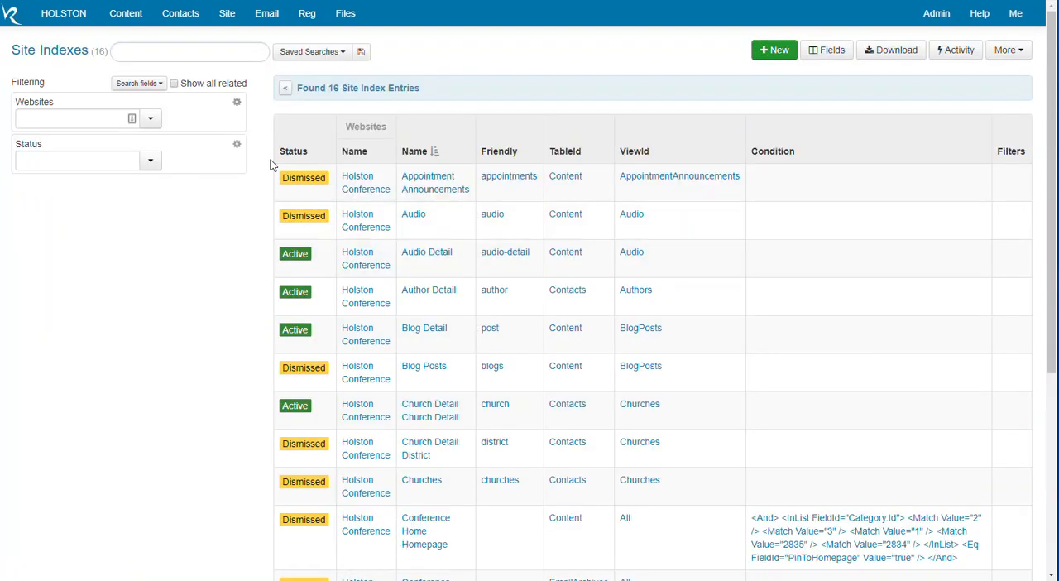
scroll(390, 278, down, 4)
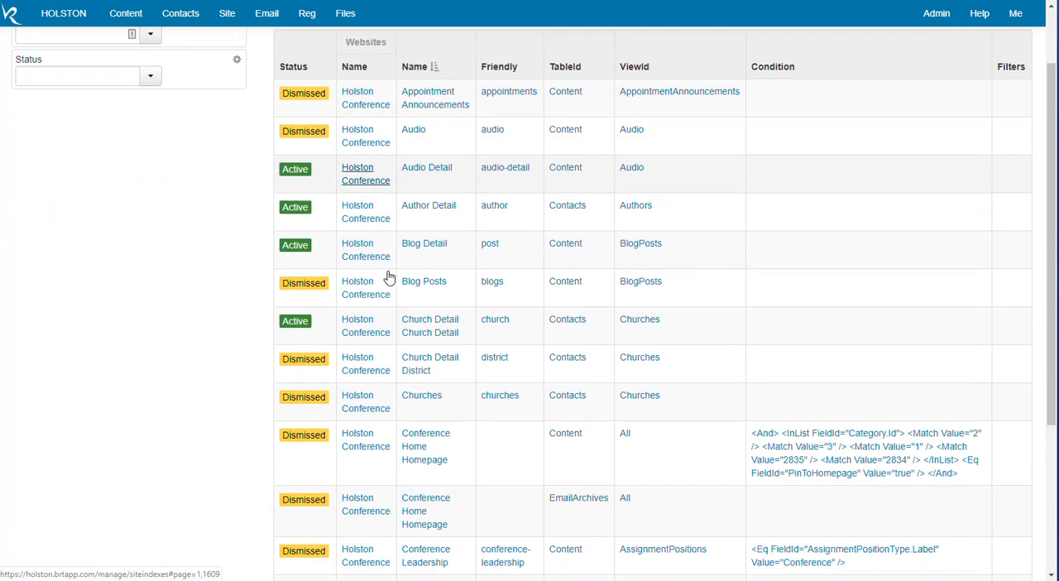
scroll(389, 277, up, 4)
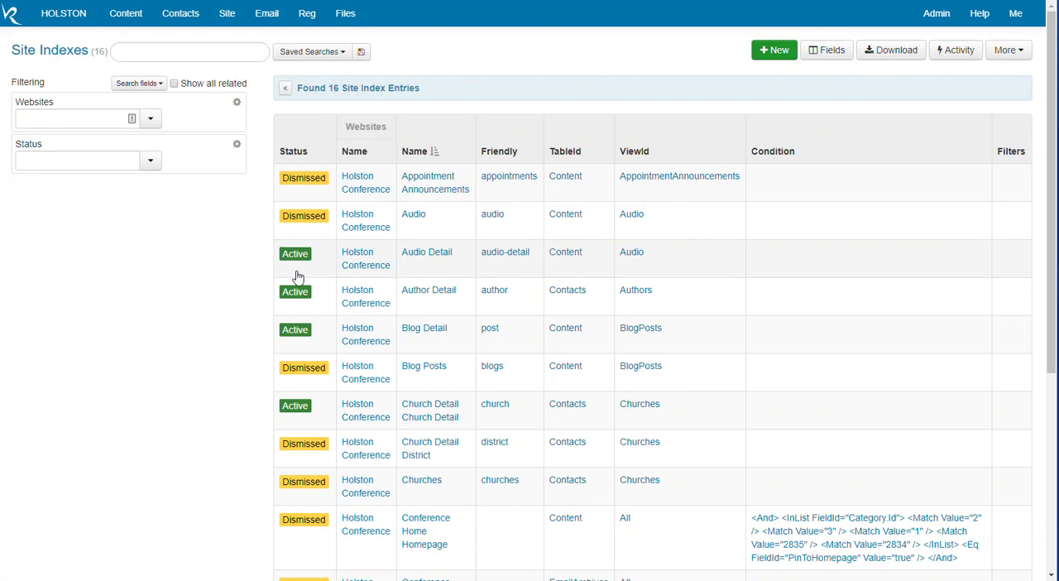
scroll(315, 307, down, 3)
scroll(314, 307, down, 2)
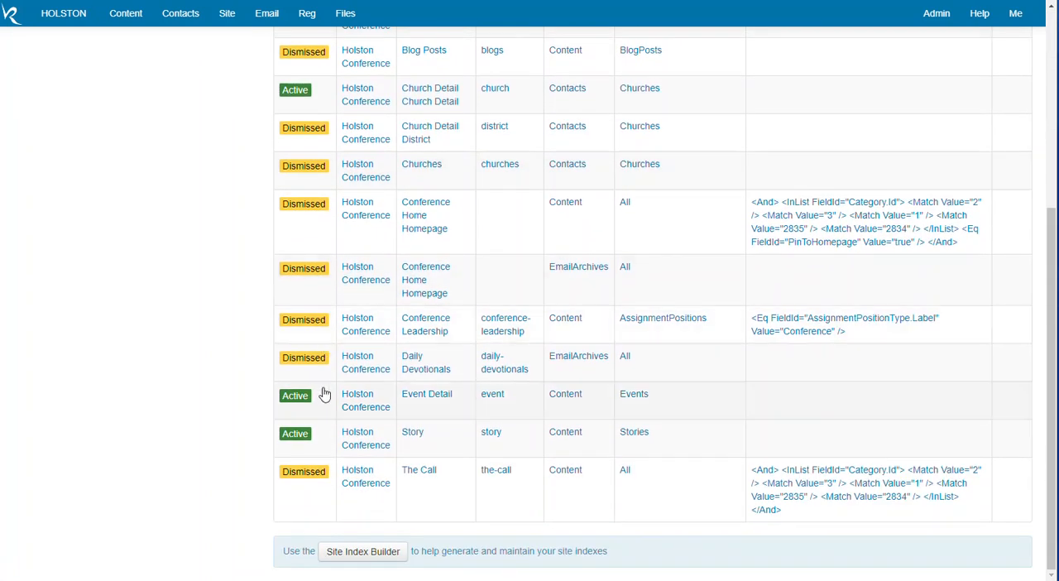
Set the Filters of the Event Detail site index entry to Future, save the record and return to the list.
click(357, 402)
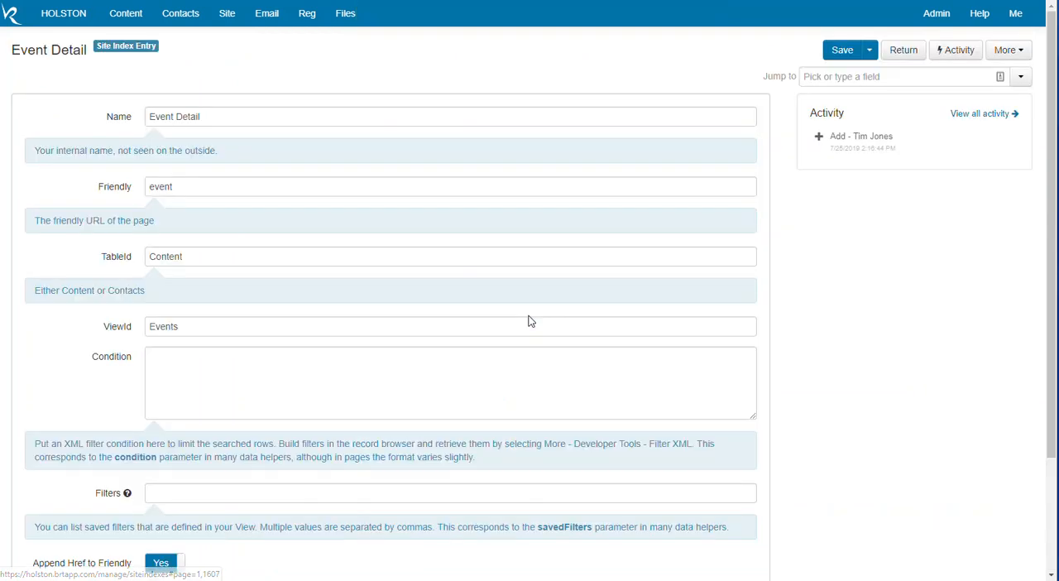
scroll(530, 318, down, 2)
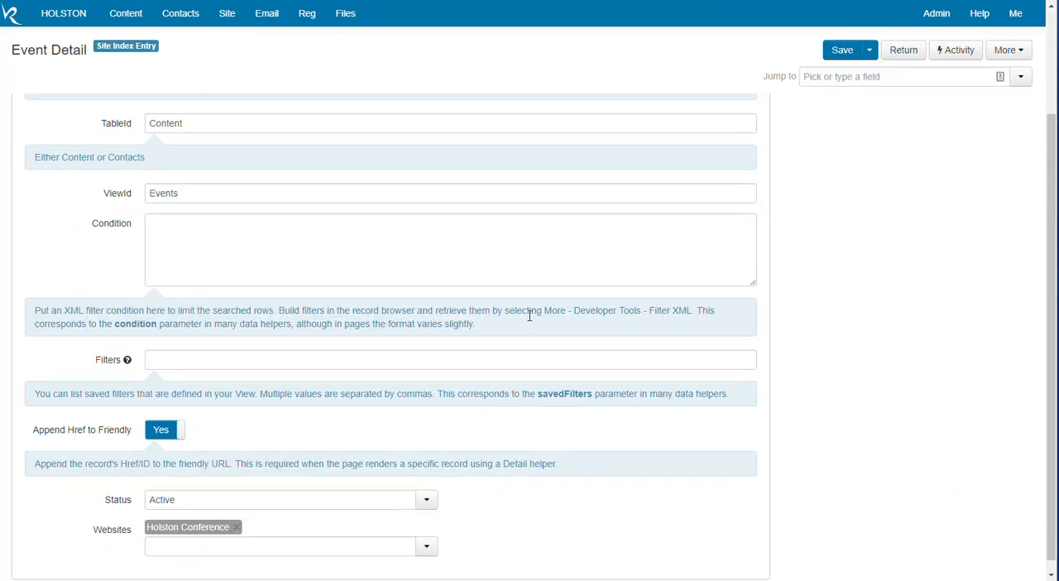
click(210, 360)
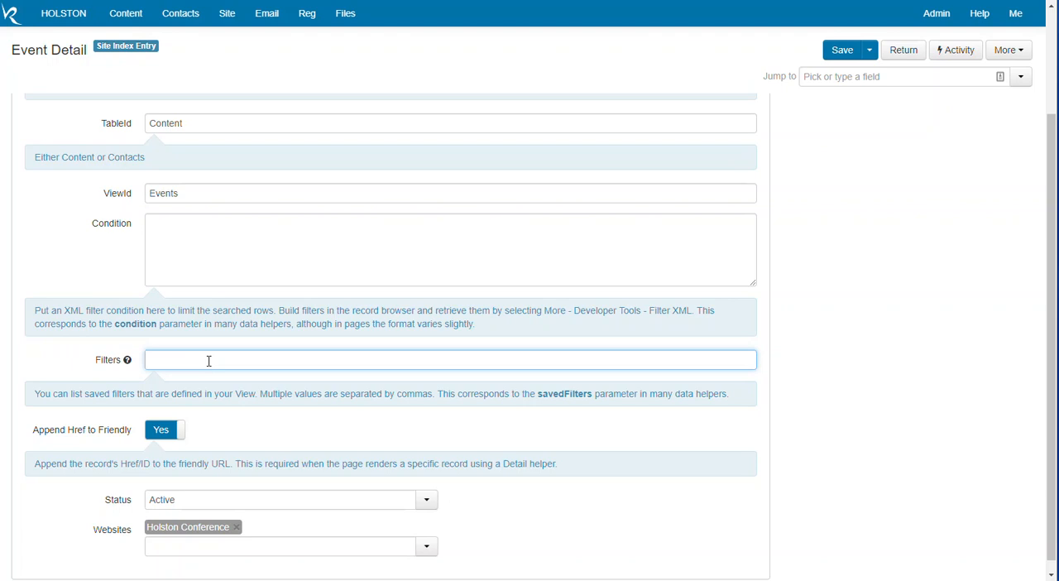
text(Future)
click(842, 55)
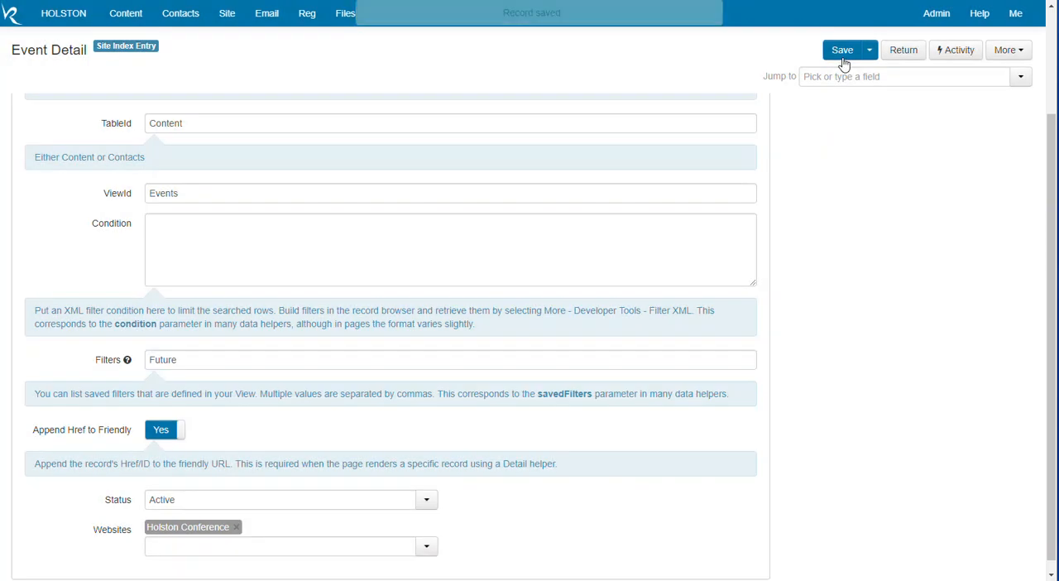
click(904, 57)
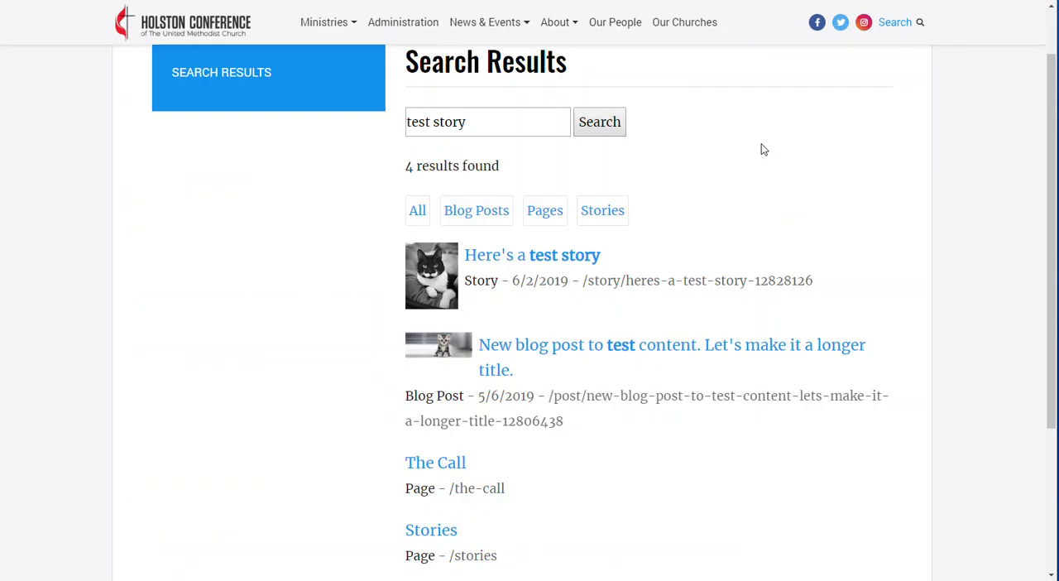
Look through the page addresses in the Holston website's XML sitemap, and go back to the Site Indexes list.
scroll(762, 149, up, 1)
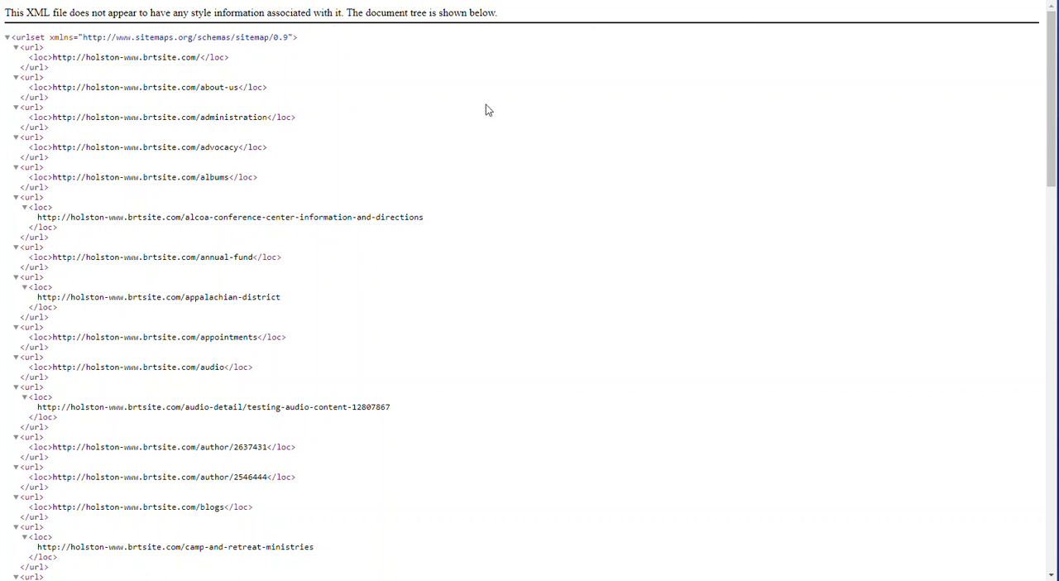
scroll(487, 110, down, 10)
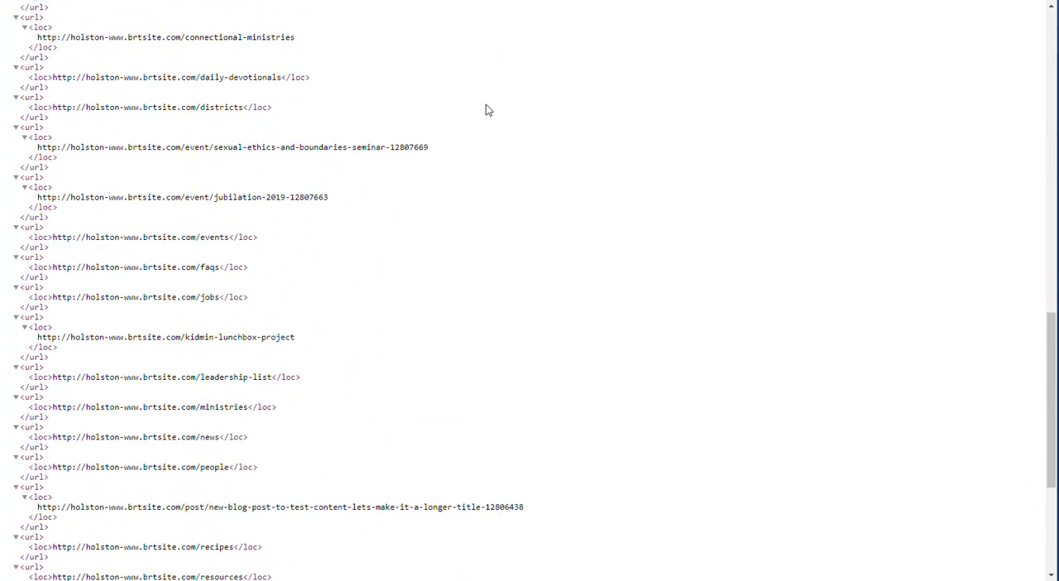
scroll(487, 109, up, 15)
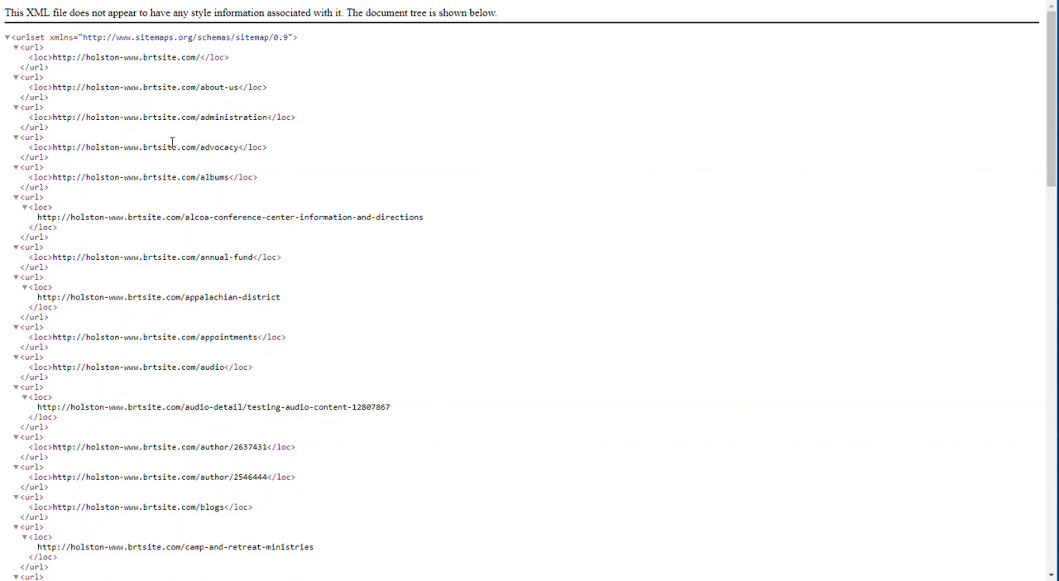
click(431, 1)
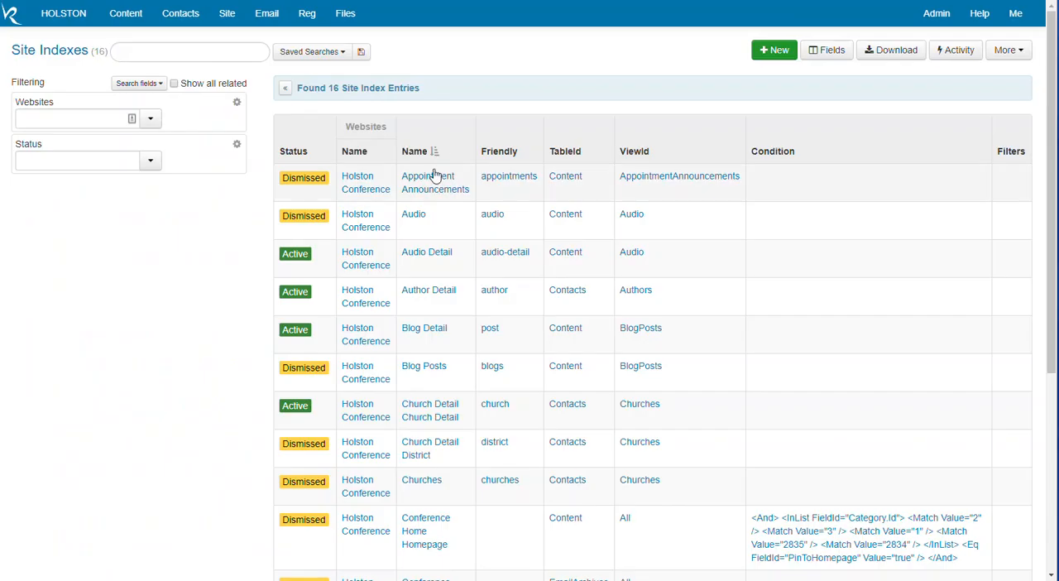